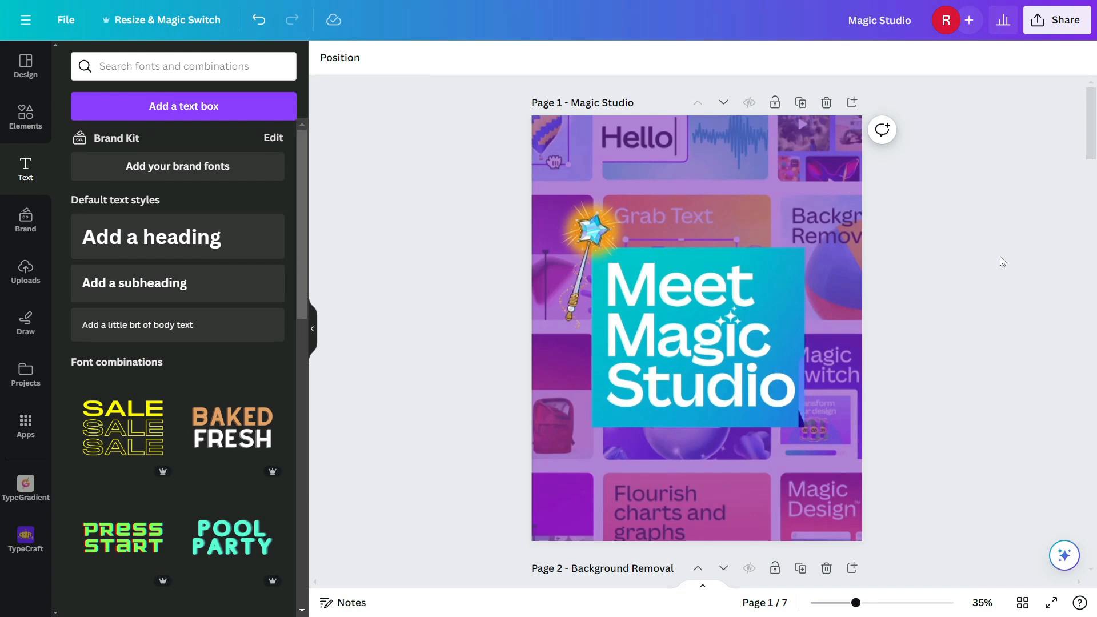
Step: Remove the background from the soccer ball photo on page 2 with BG Remover
scroll(1004, 255, "down", 2)
scroll(1009, 265, "down", 5)
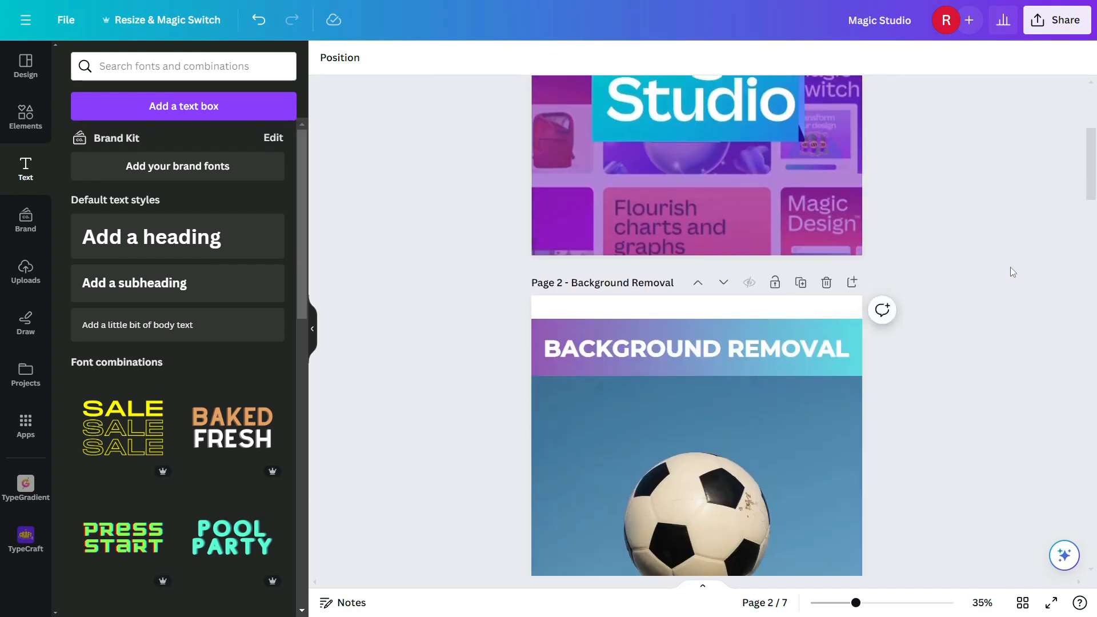
scroll(1034, 255, "down", 1)
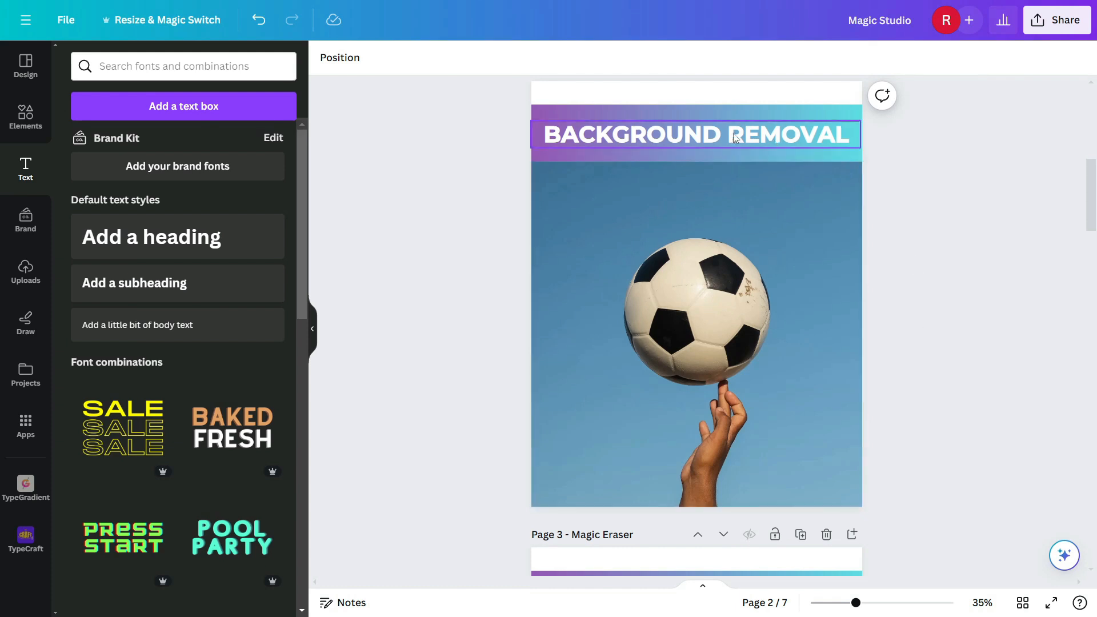
left_click(824, 281)
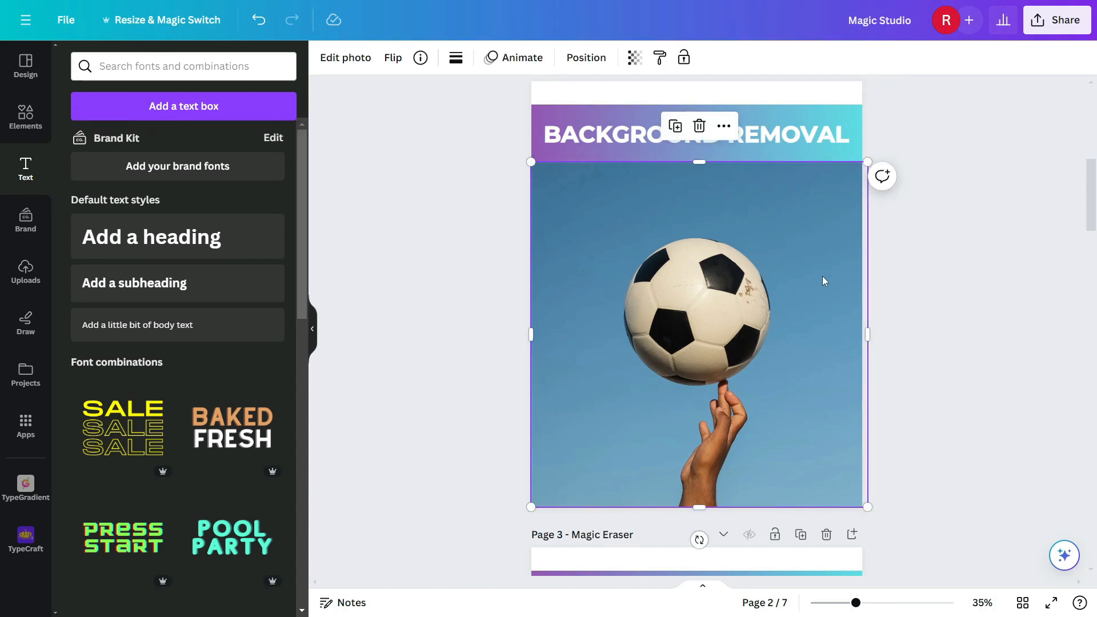
left_click(358, 61)
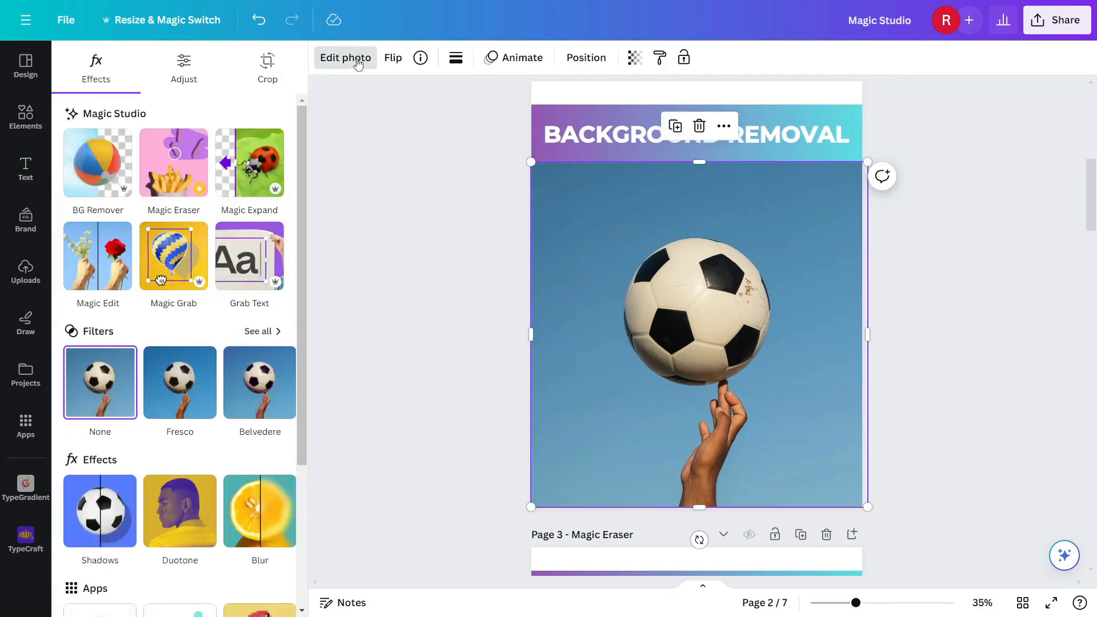
left_click(107, 181)
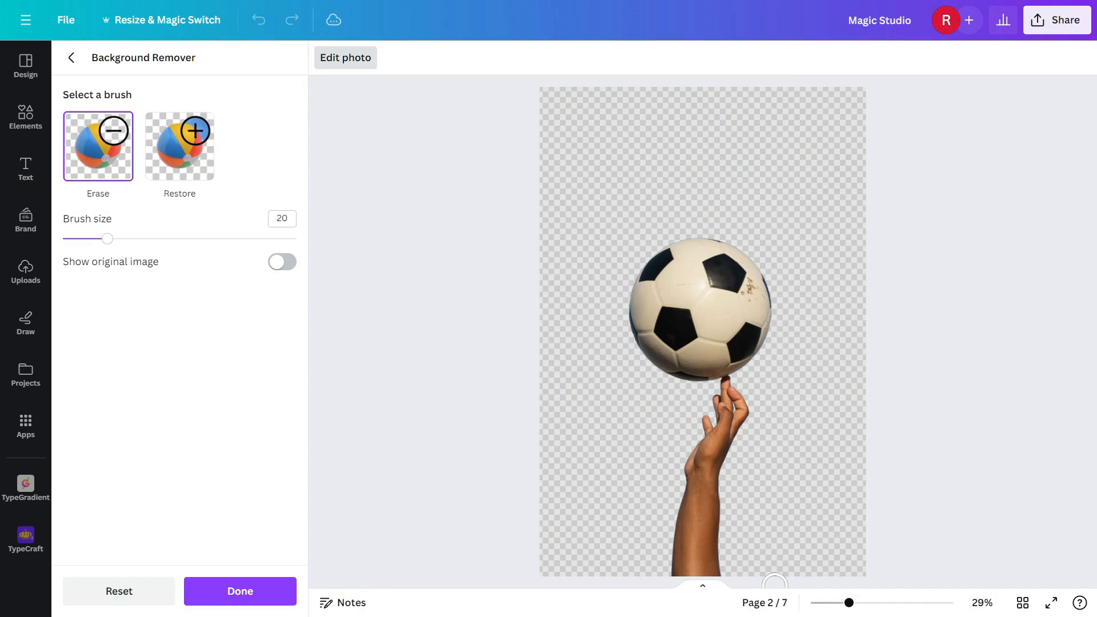
Step: Touch up the cutout with the Restore and Erase brushes at brush size 37, then apply the background removal
left_click(196, 155)
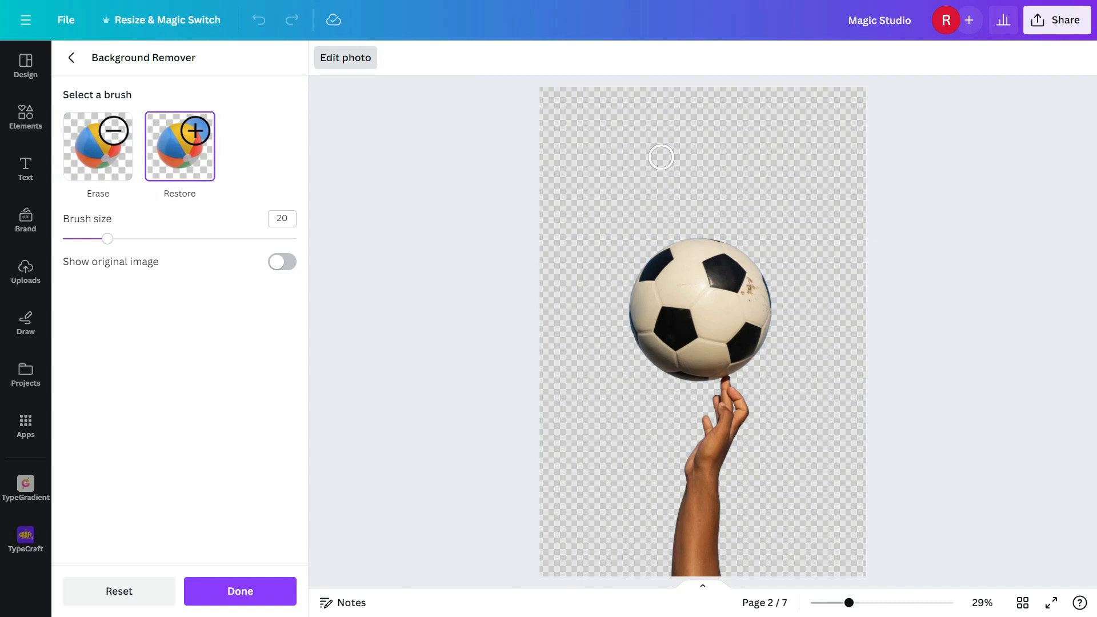
mouse_move(617, 152)
left_mouse_down()
mouse_move(814, 133)
mouse_move(650, 140)
mouse_move(687, 137)
left_mouse_up()
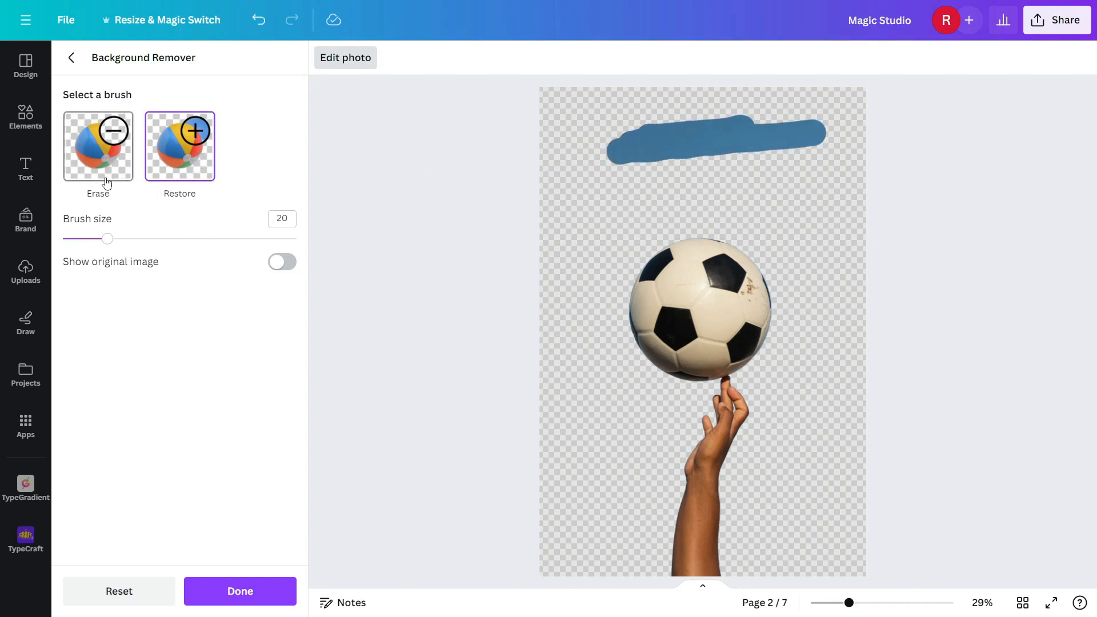
left_click_drag(106, 239, 148, 238)
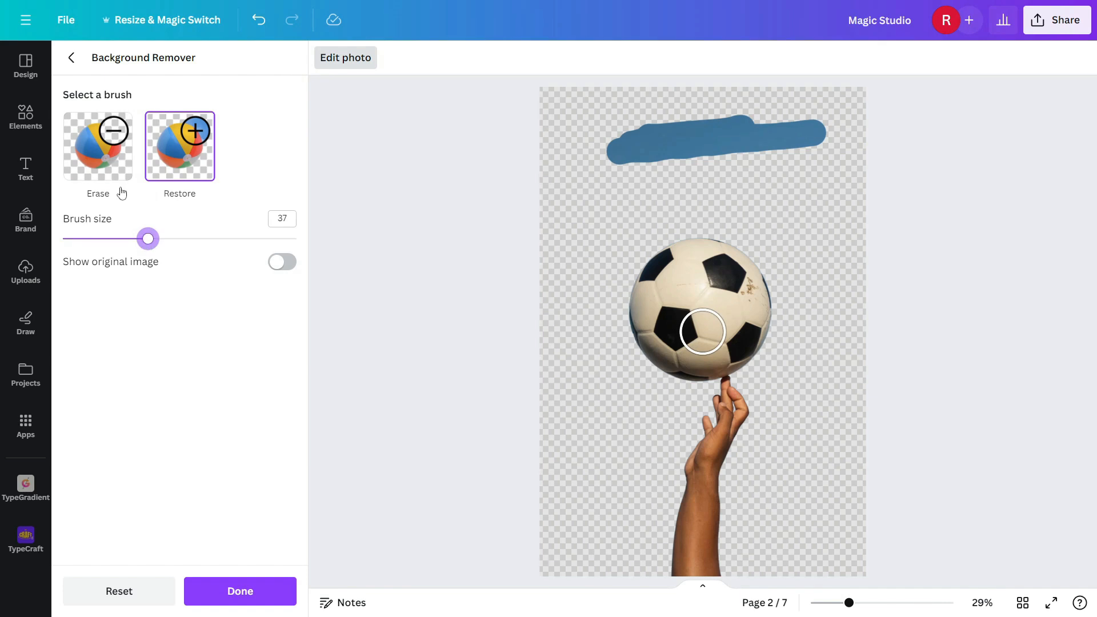
left_click(103, 167)
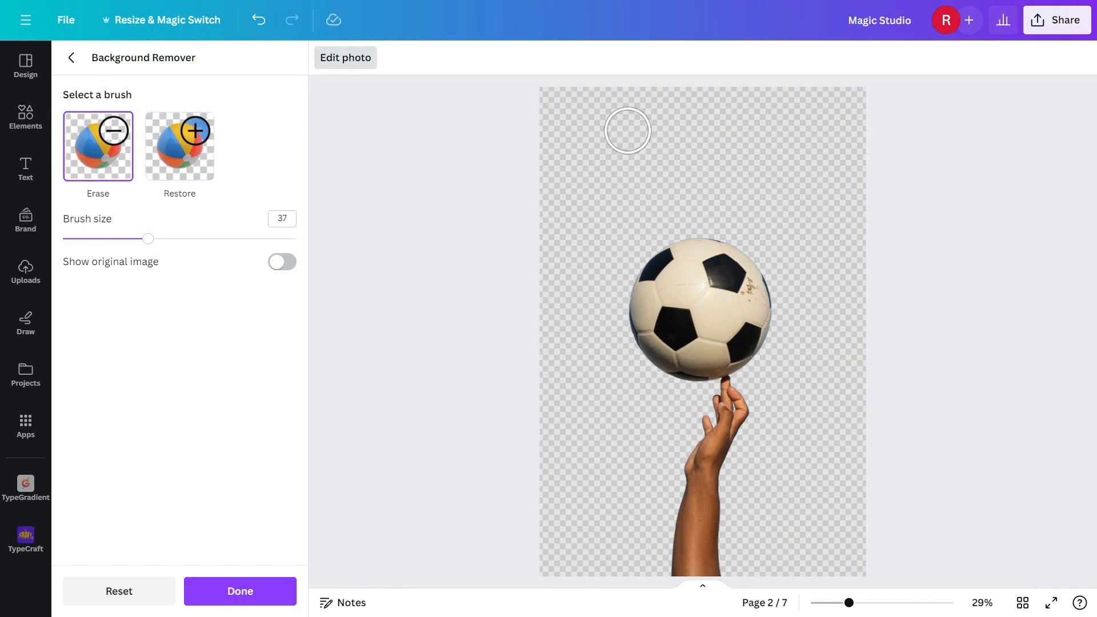
left_click(238, 597)
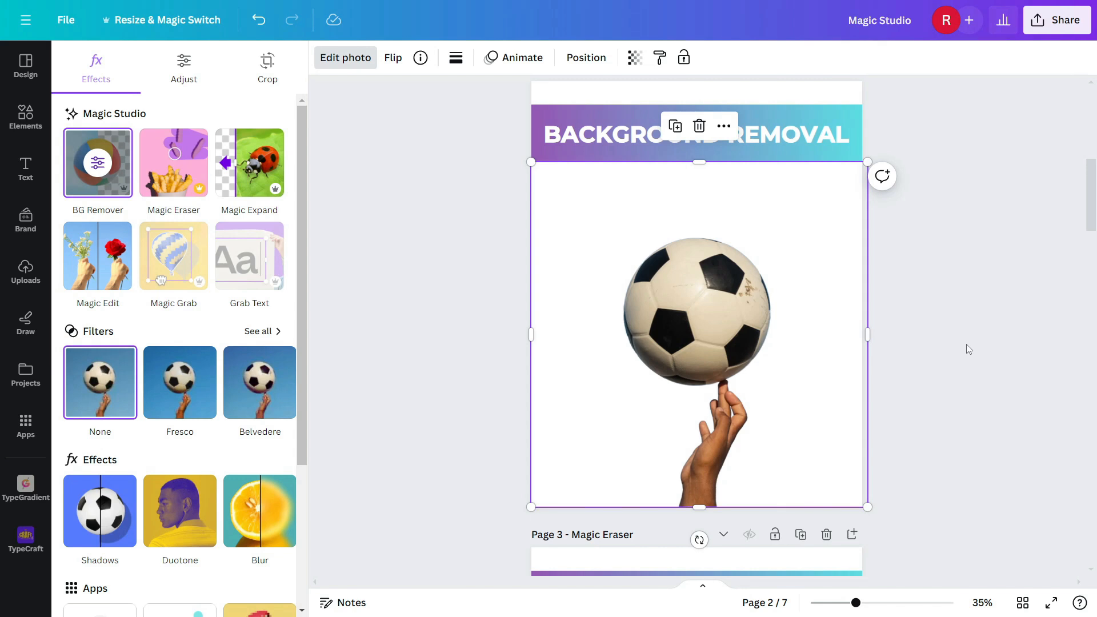
Step: Erase the lollipop at the middle left of the page 3 photo with Magic Eraser
scroll(965, 344, "down", 5)
scroll(966, 344, "down", 3)
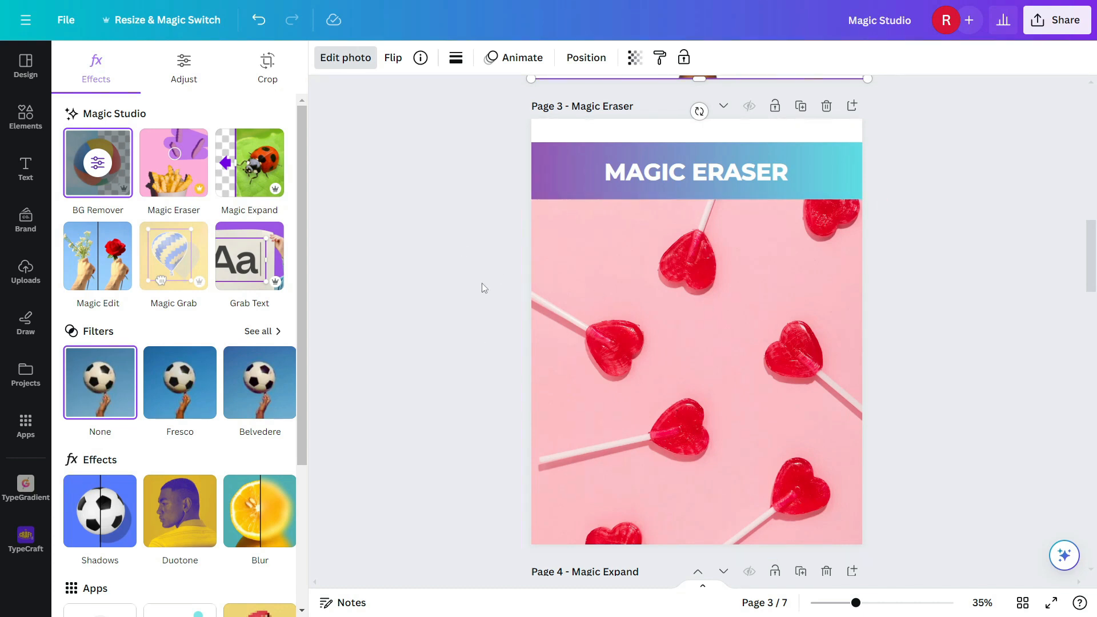
left_click(167, 174)
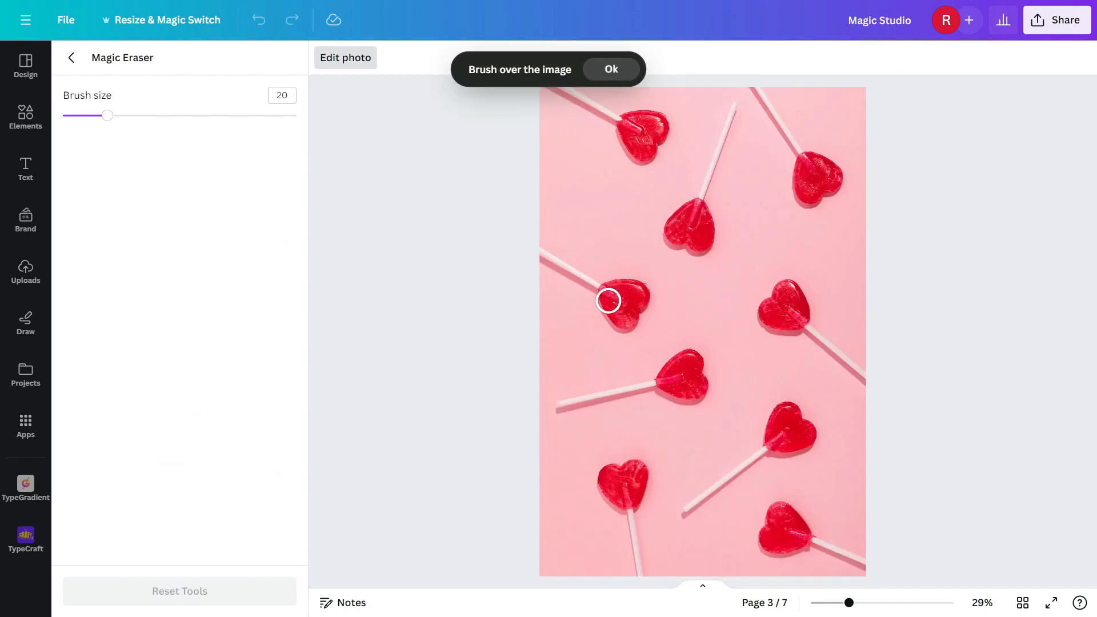
mouse_move(620, 323)
left_mouse_down()
mouse_move(643, 310)
mouse_move(637, 288)
mouse_move(612, 289)
mouse_move(613, 305)
mouse_move(628, 306)
mouse_move(609, 312)
mouse_move(604, 294)
mouse_move(533, 255)
left_mouse_up()
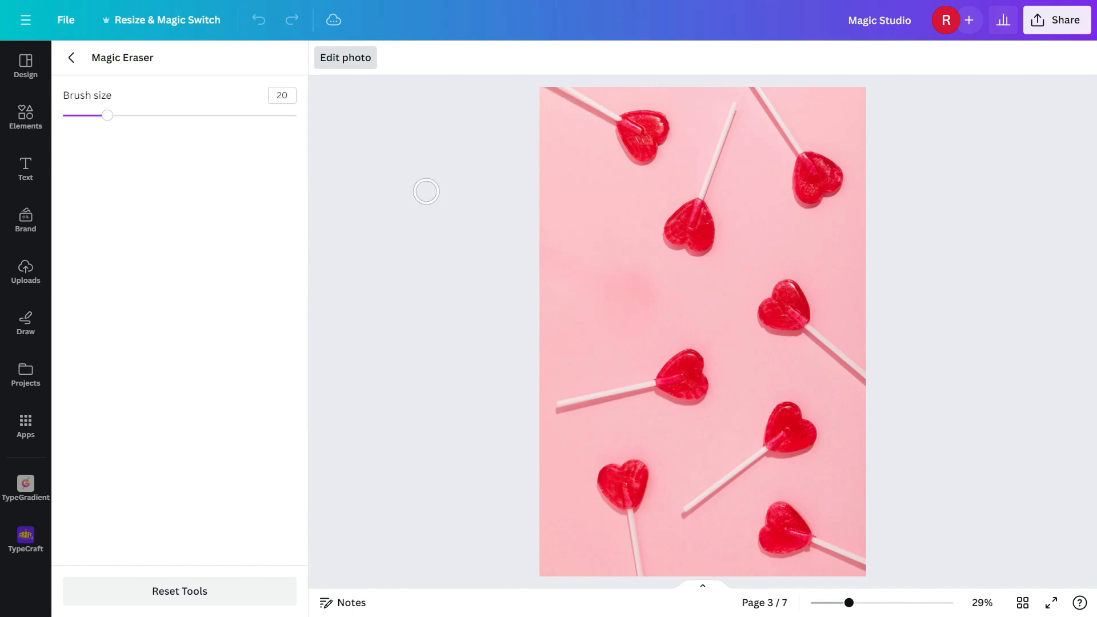
Step: Set the eraser brush size to 39, erase the lollipop near the lower left, and leave Magic Eraser
left_click_drag(106, 115, 153, 119)
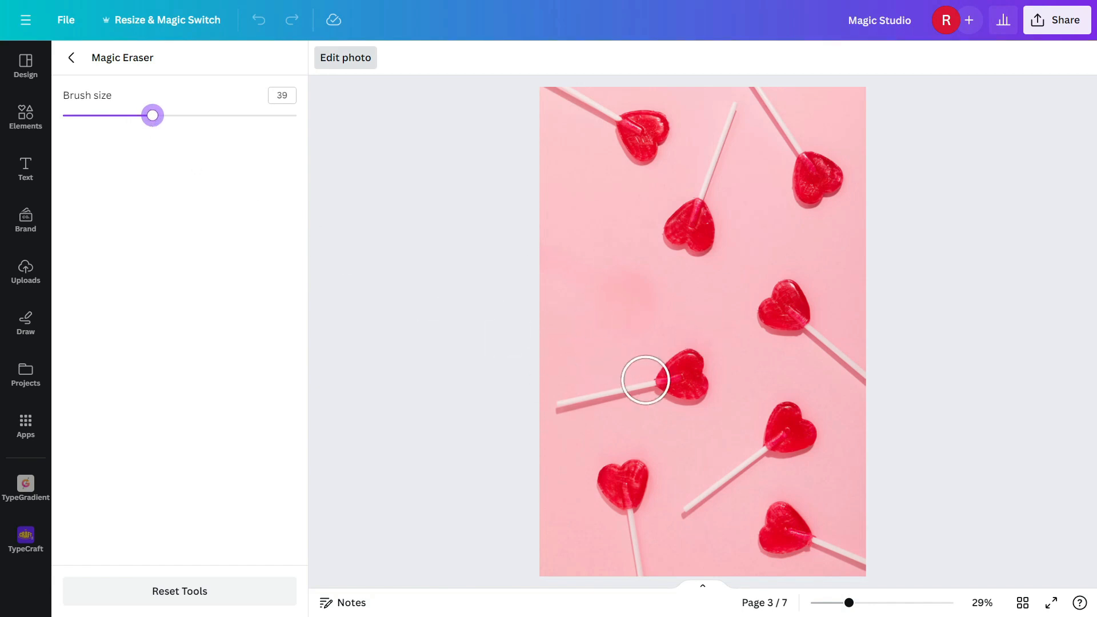
mouse_move(548, 404)
left_mouse_down()
mouse_move(674, 397)
mouse_move(692, 373)
mouse_move(669, 369)
mouse_move(657, 377)
mouse_move(697, 394)
left_mouse_up()
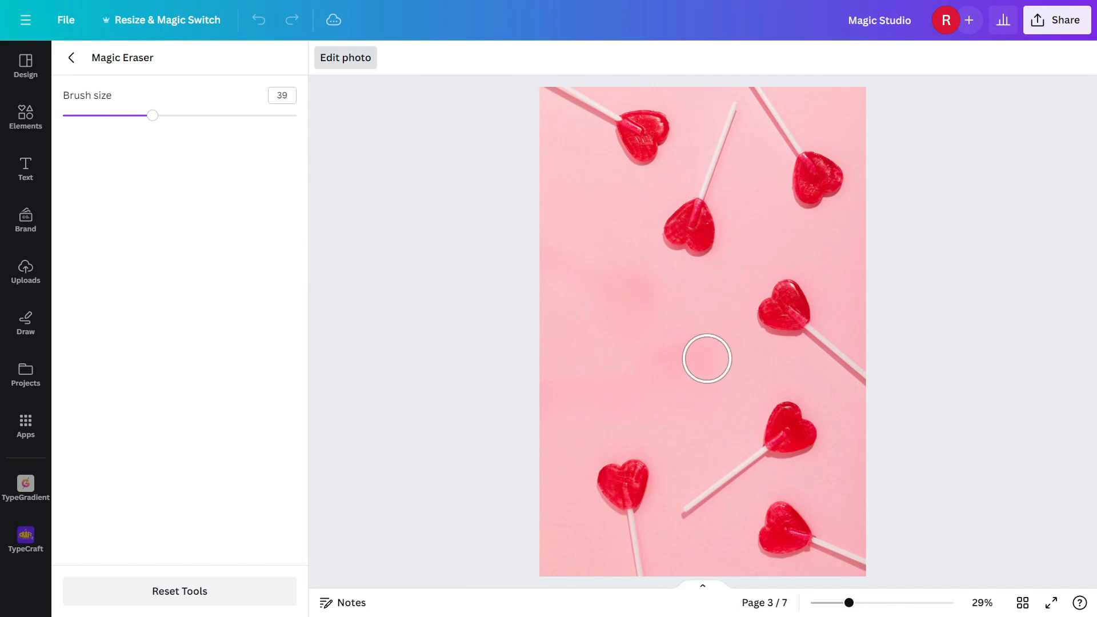
left_click(71, 57)
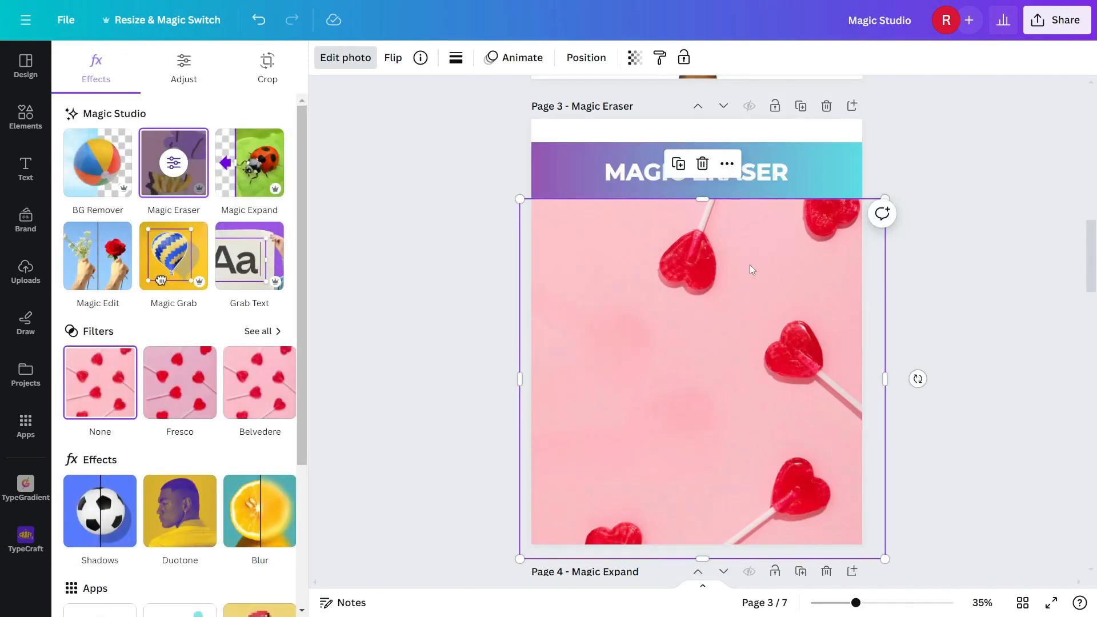
Step: Stretch the apple photo on page 4 leftward to the page edge and generate a Magic Expand fill
scroll(749, 265, "down", 5)
scroll(712, 258, "down", 2)
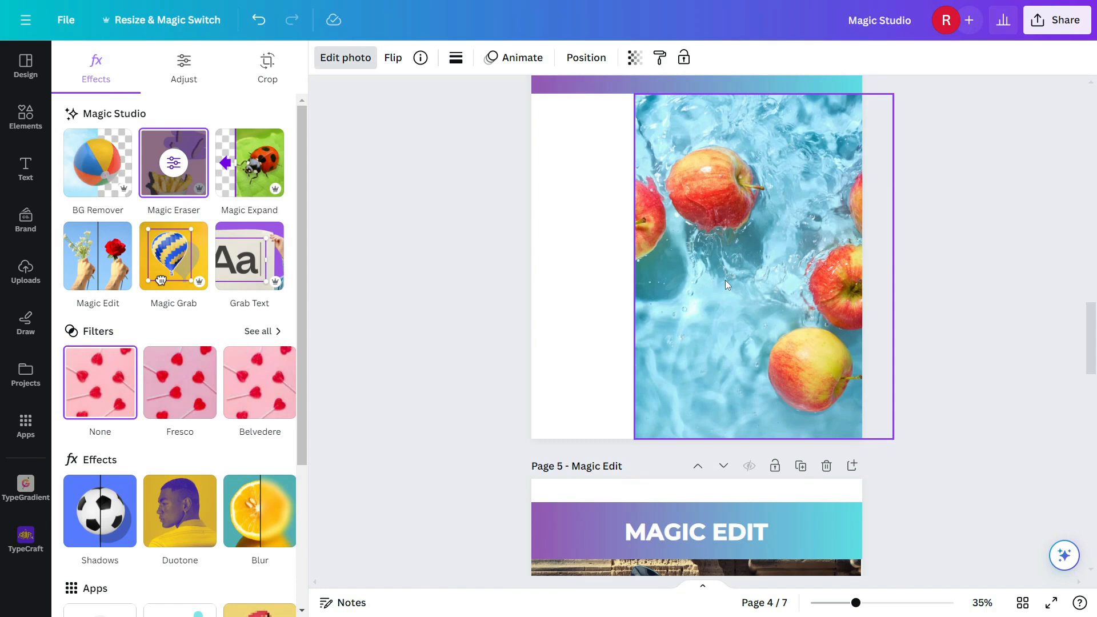
left_click(725, 281)
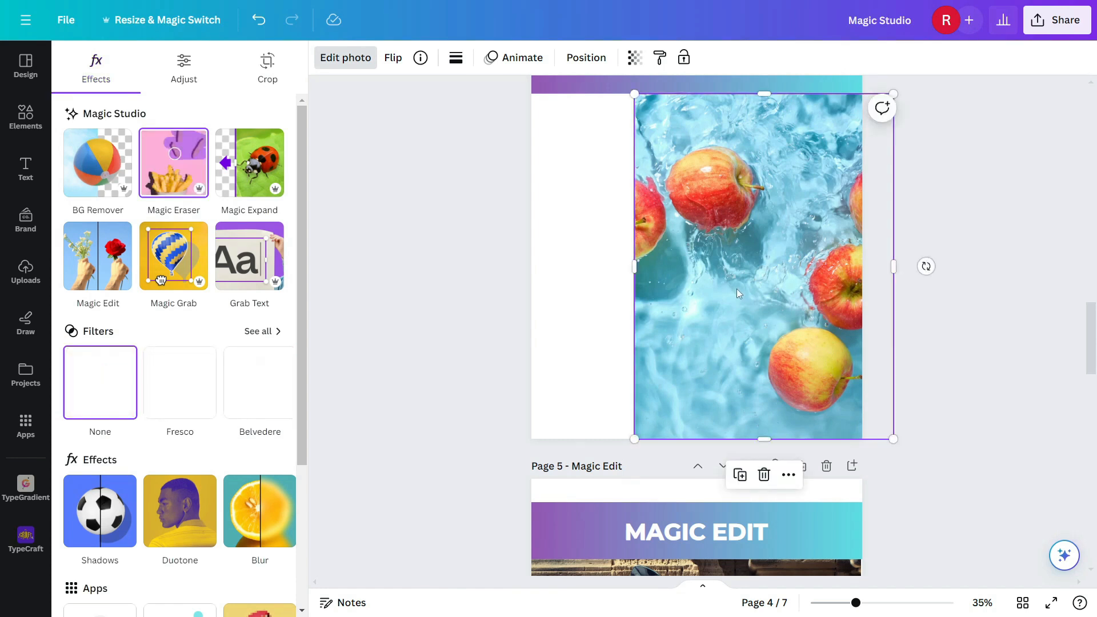
scroll(740, 291, "up", 1)
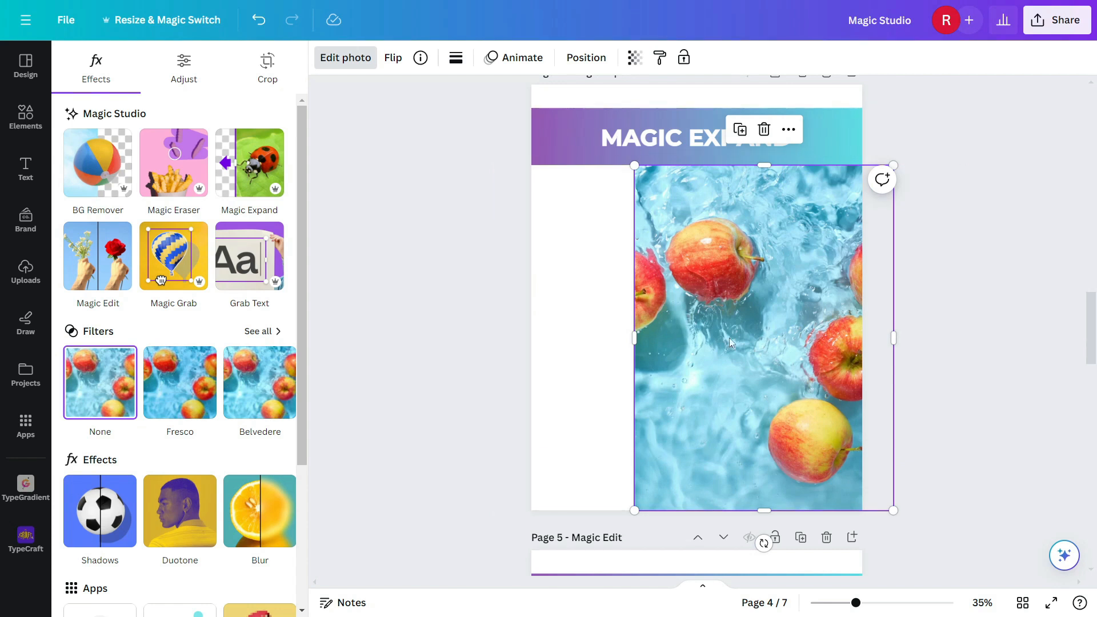
left_click(249, 178)
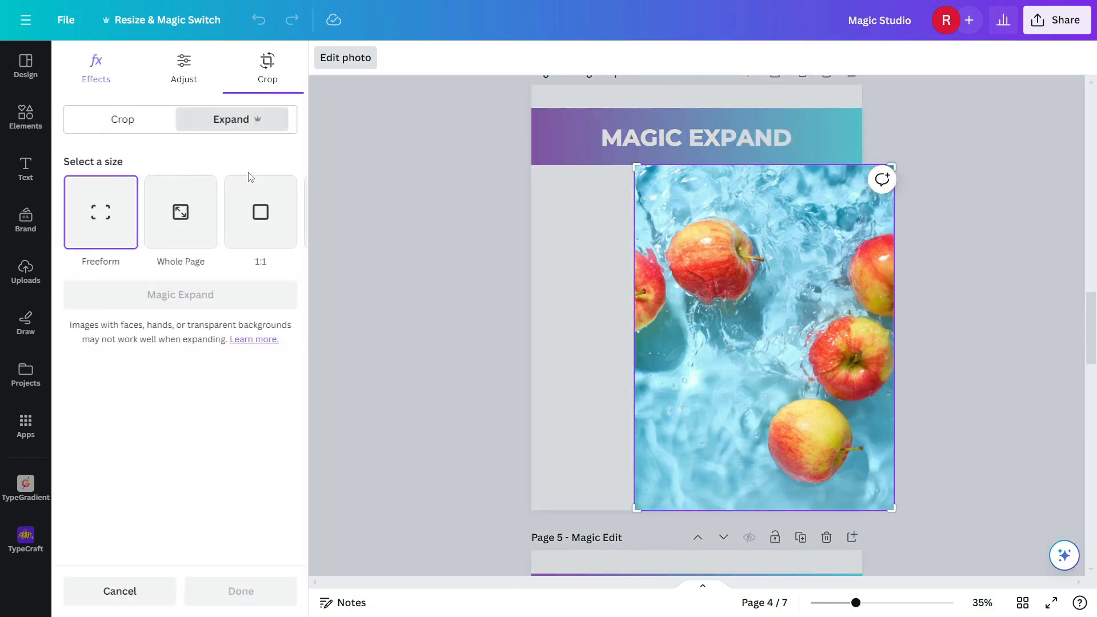
left_click_drag(637, 508, 533, 507)
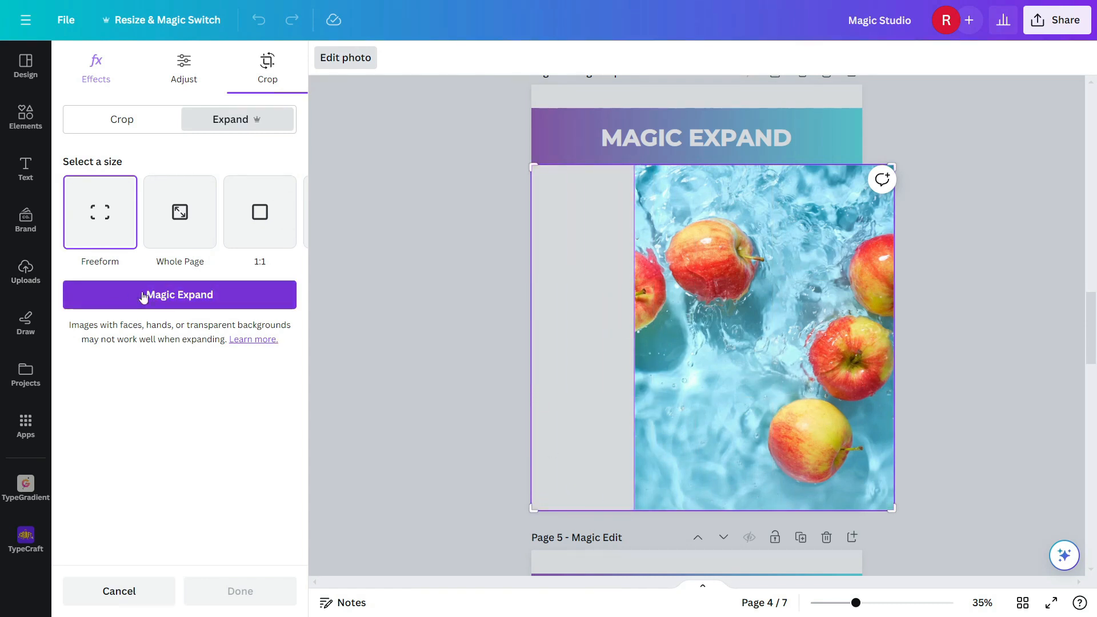
left_click(173, 301)
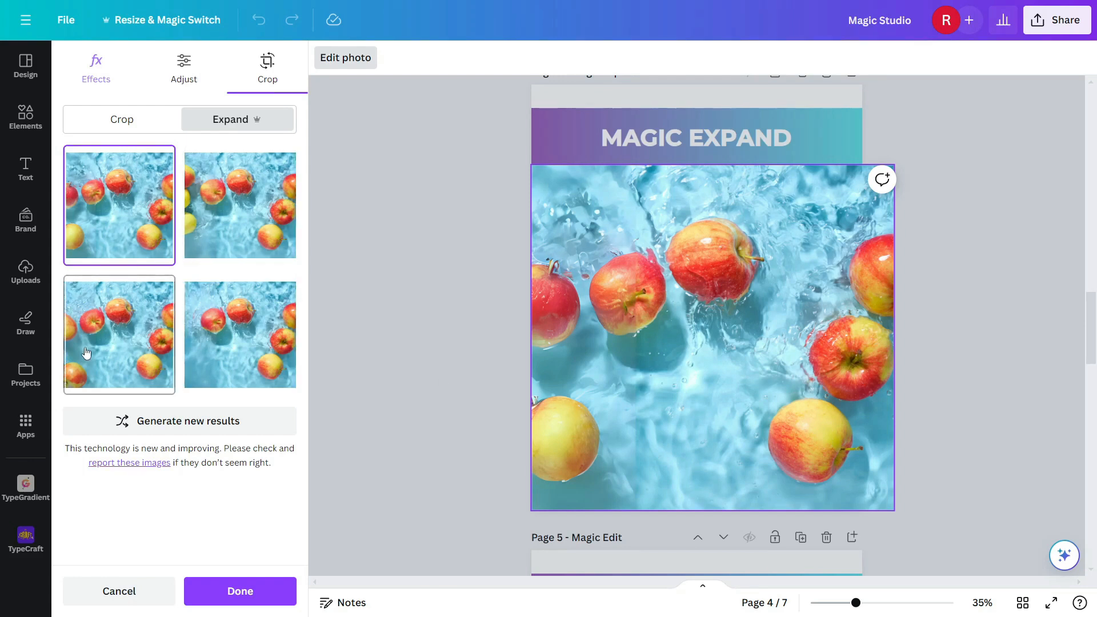
Step: Compare the generated expansions, pick the bottom-left result, and apply it
left_click(97, 324)
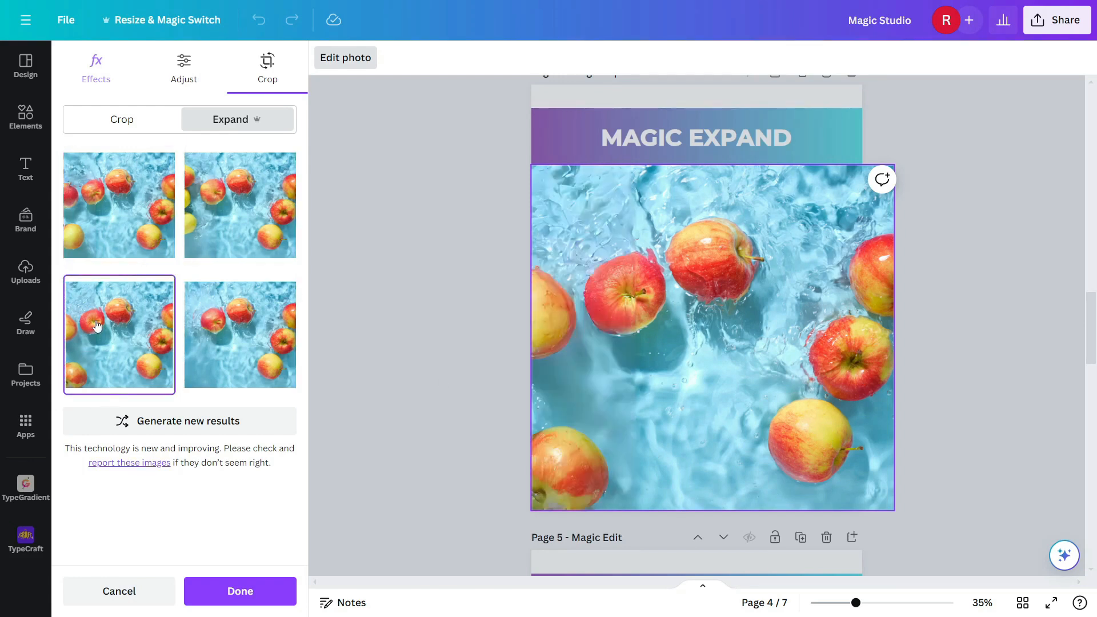
left_click(270, 253)
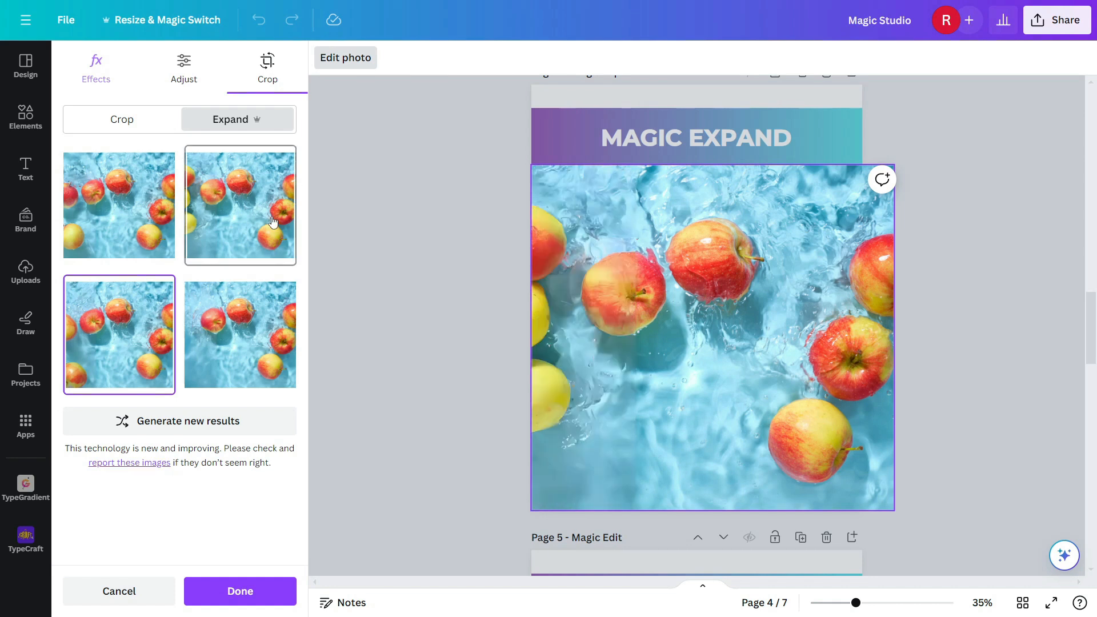
left_click(248, 353)
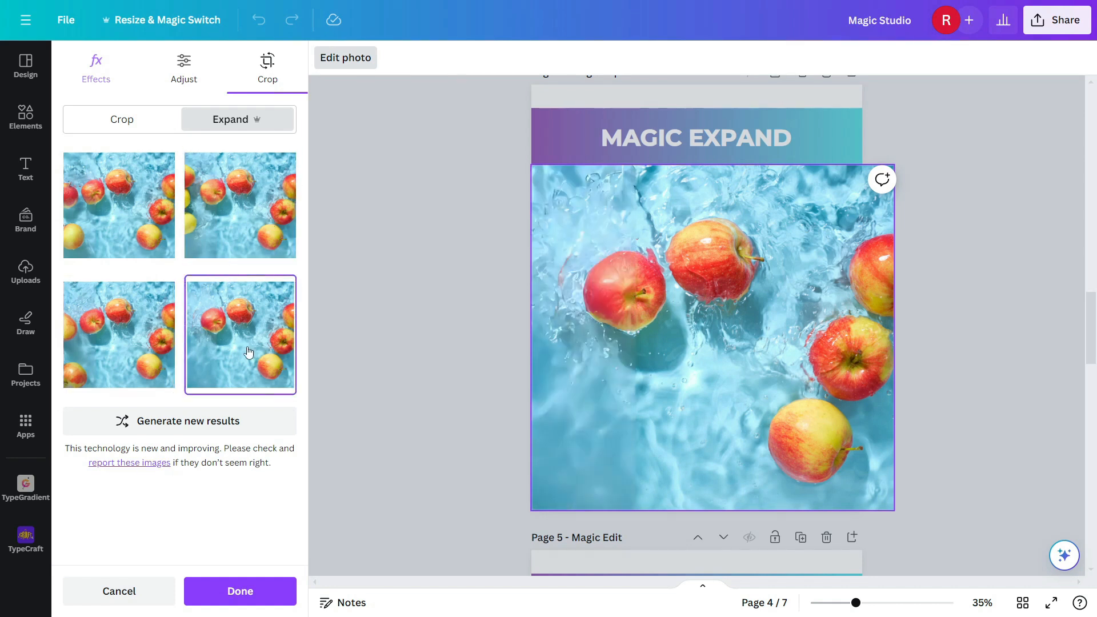
left_click(120, 342)
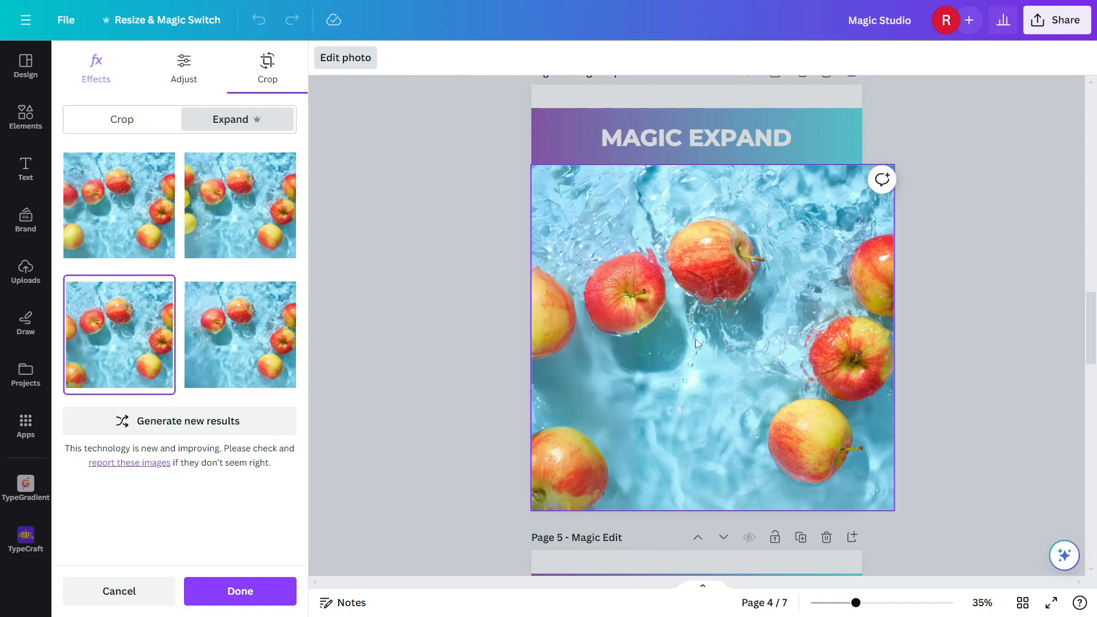
left_click(256, 593)
left_click(967, 382)
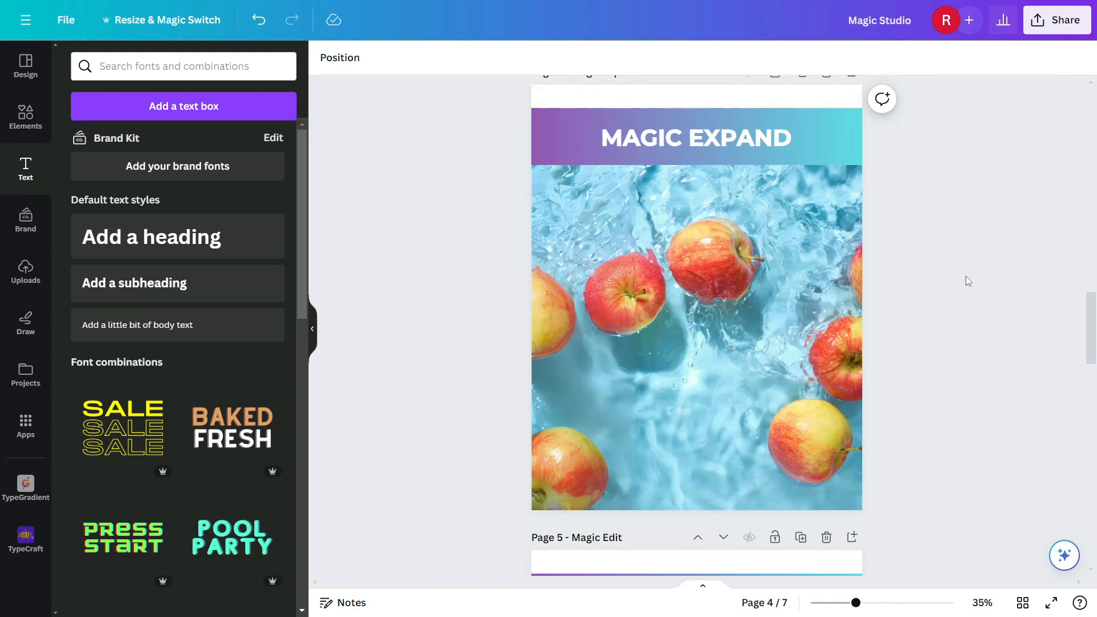
Step: Open Magic Edit on the scooter photo on page 5 and brush over the scooter at brush size 41
scroll(966, 276, "down", 5)
scroll(965, 276, "down", 3)
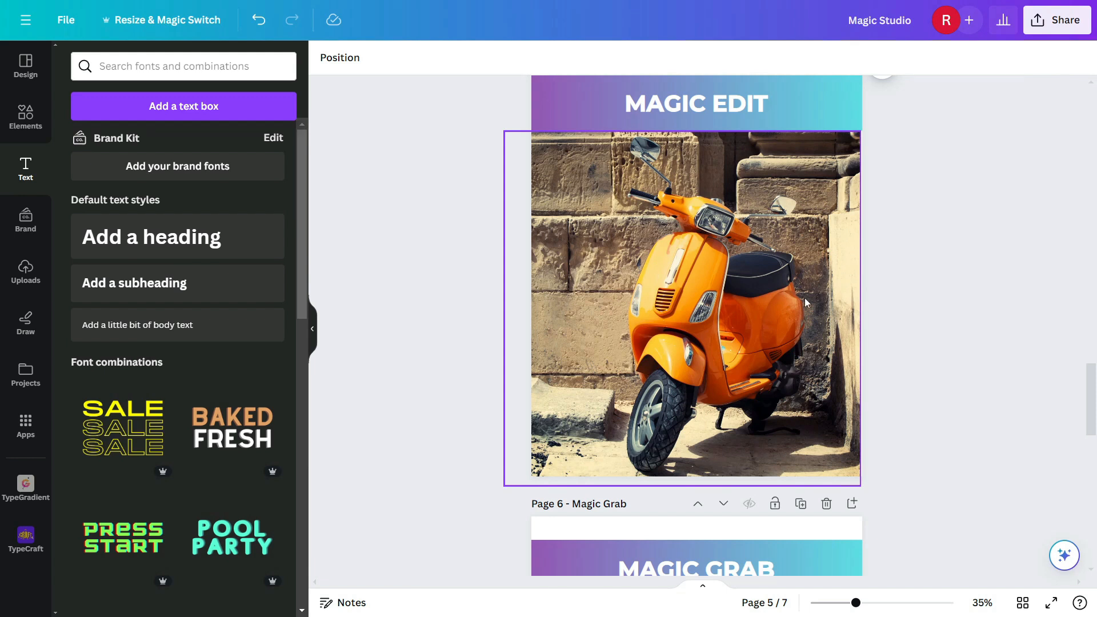
left_click(687, 245)
left_click(344, 63)
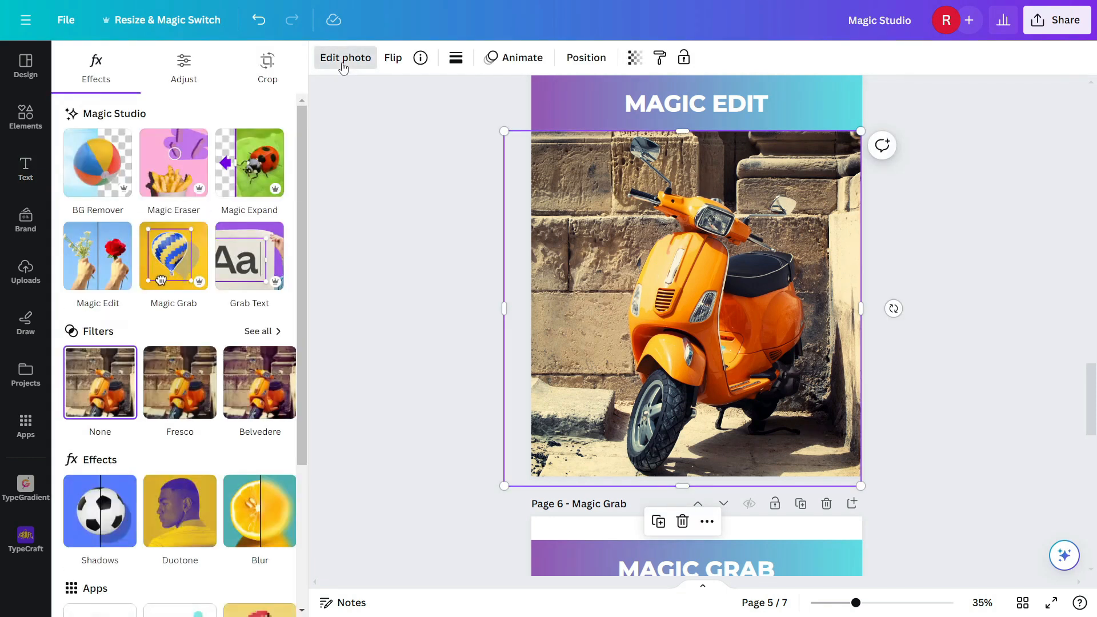
left_click(98, 263)
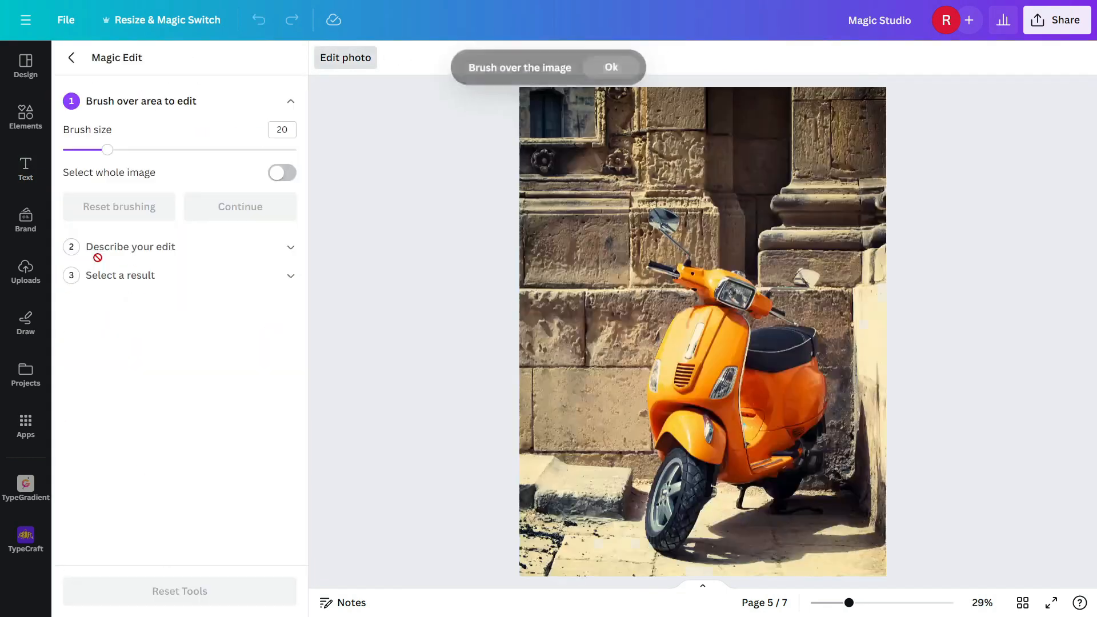
left_click_drag(107, 150, 157, 150)
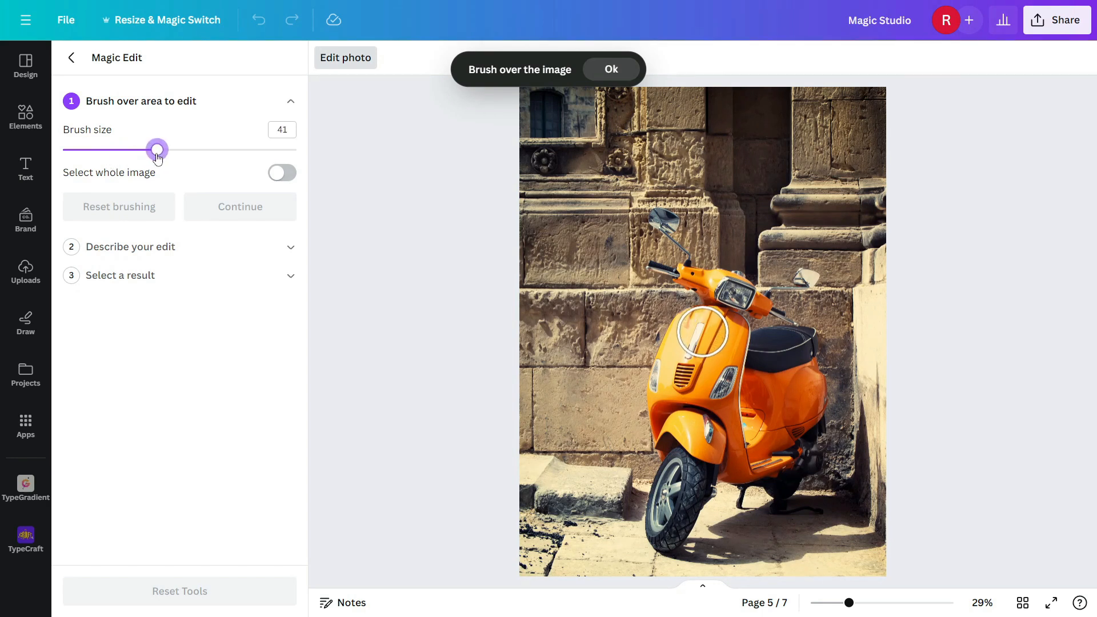
mouse_move(684, 272)
left_mouse_down()
mouse_move(754, 302)
mouse_move(683, 332)
mouse_move(661, 375)
mouse_move(650, 448)
mouse_move(715, 451)
mouse_move(733, 343)
left_mouse_up()
mouse_move(746, 385)
left_mouse_down()
mouse_move(823, 412)
mouse_move(752, 465)
mouse_move(838, 448)
left_mouse_up()
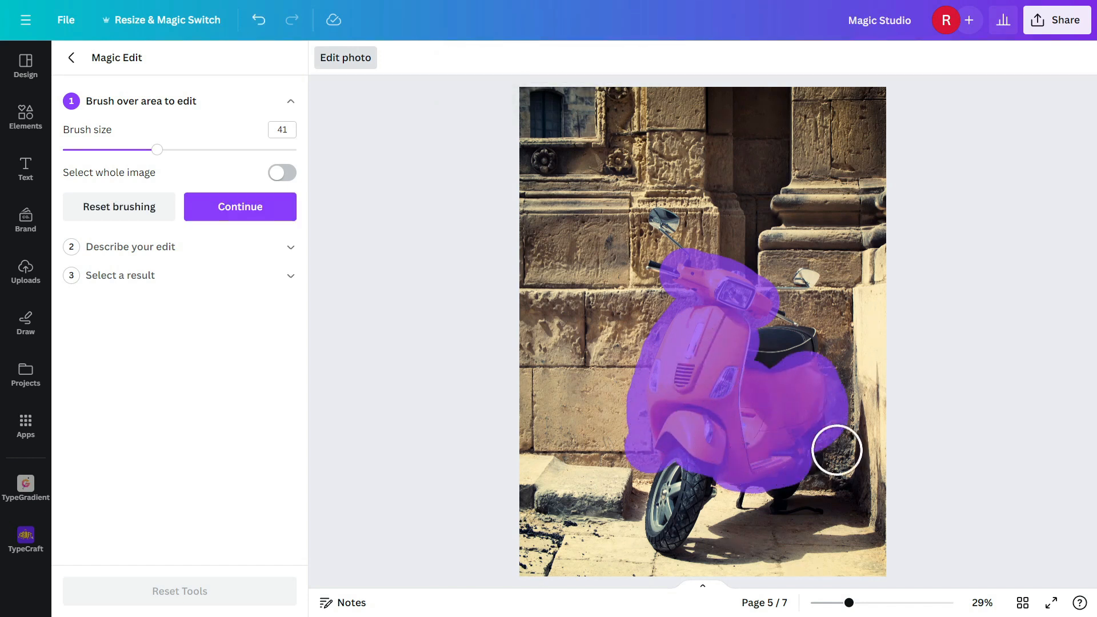
left_click(264, 211)
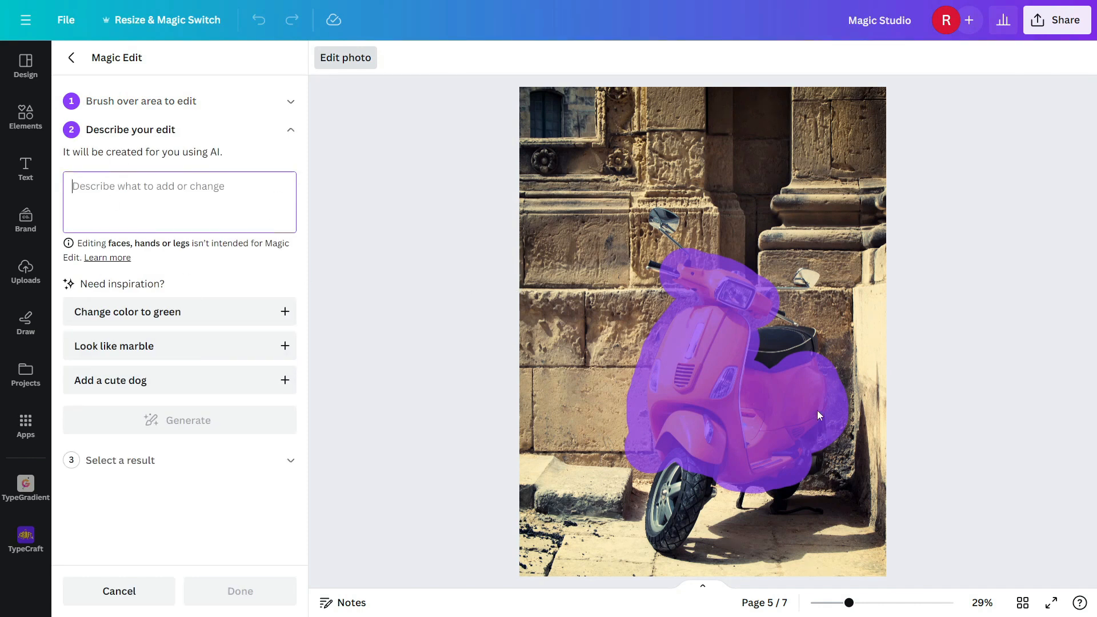
Step: Describe the edit as 'Chnage orange color to yellow from the selected area' and generate results
type("Chnage orange color to yellow from the selected area")
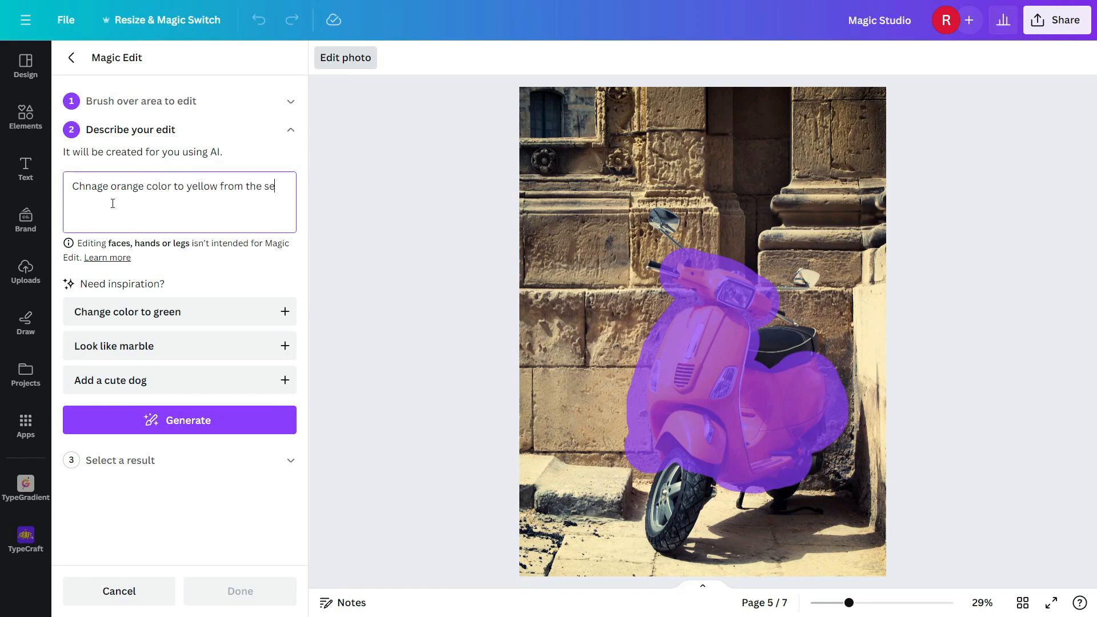
left_click(187, 424)
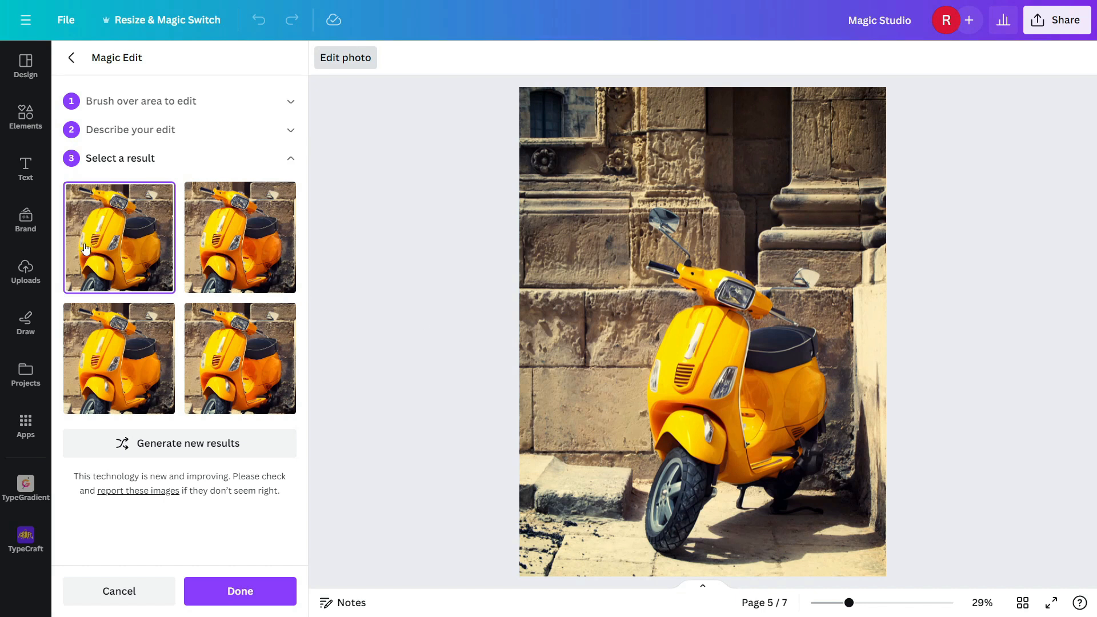
Step: Compare the Magic Edit results, pick the bottom-left yellow scooter, and apply it
left_click(253, 250)
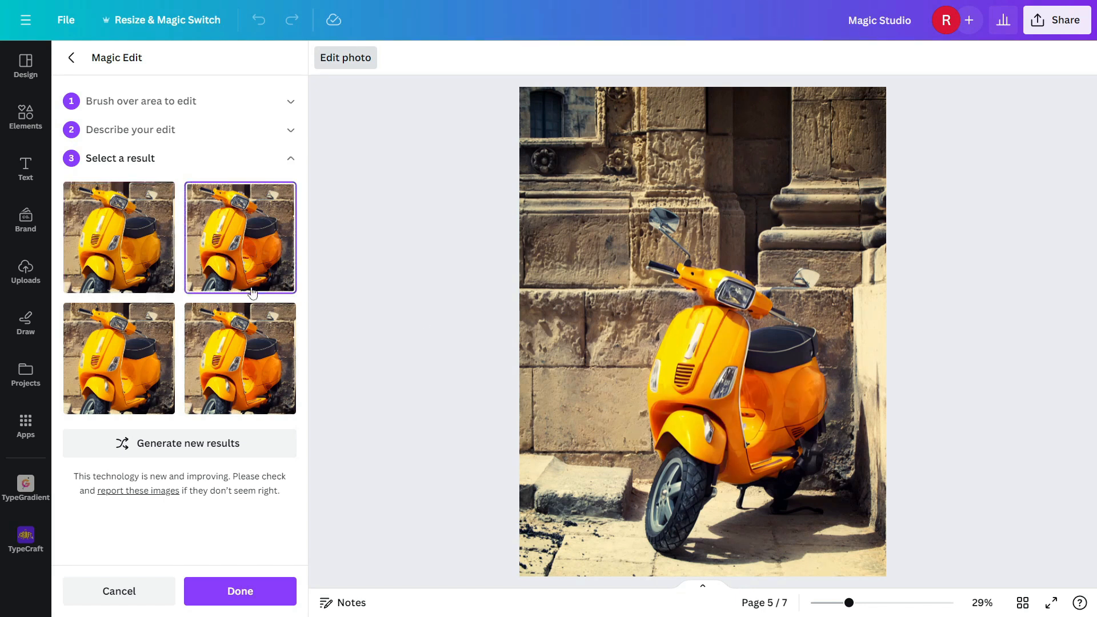
left_click(252, 349)
left_click(137, 369)
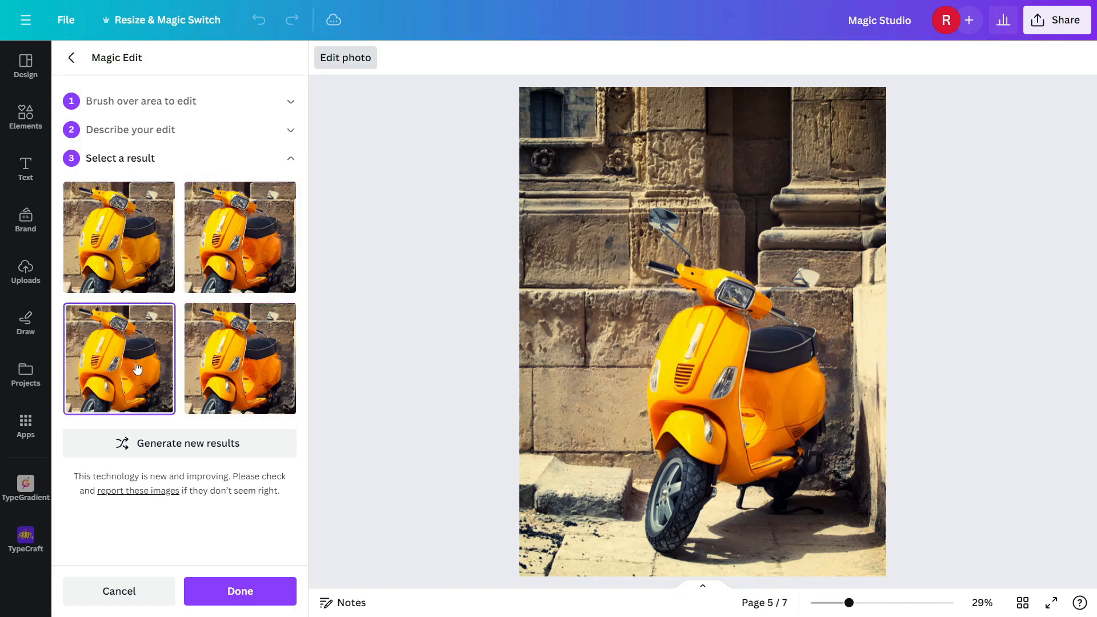
left_click(266, 595)
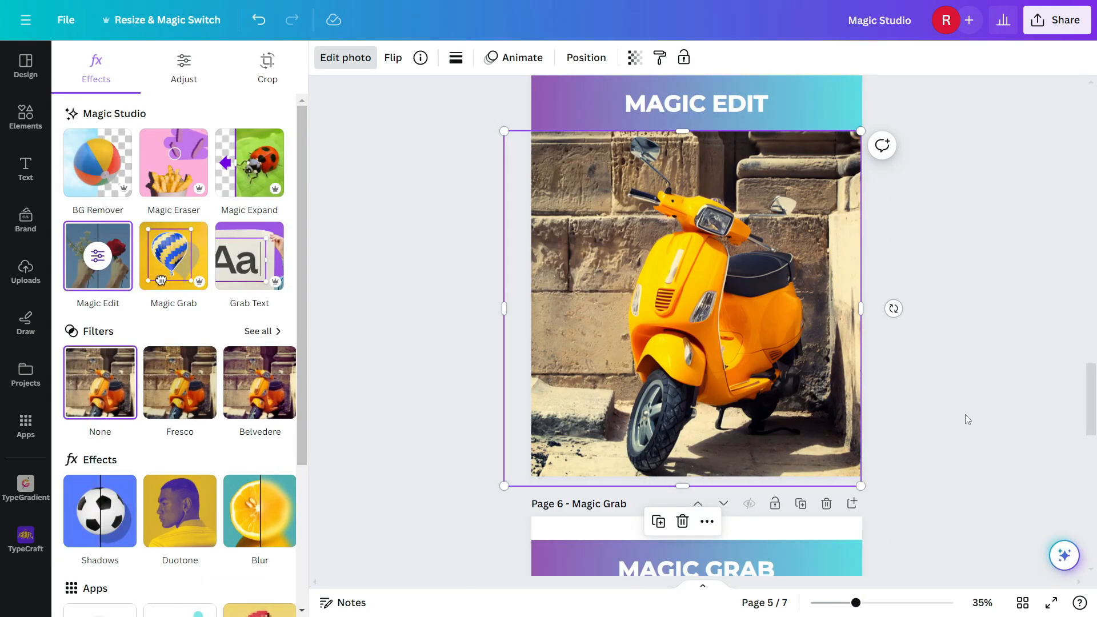
Step: Select the box photo on page 6 and apply Magic Grab to separate the foreground object
scroll(966, 419, "down", 7)
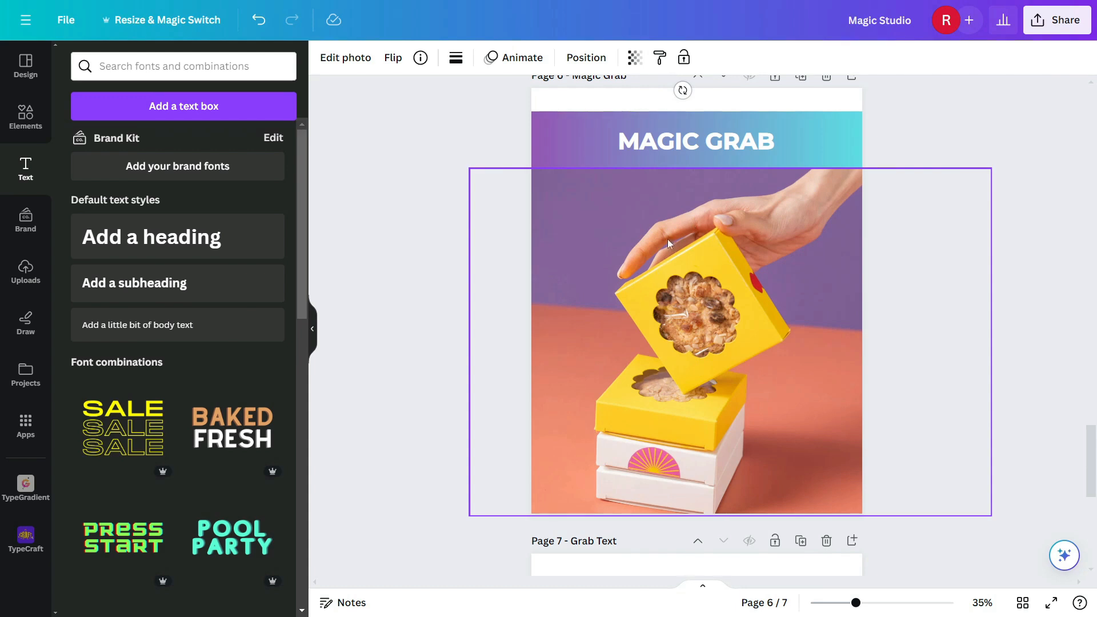
left_click(656, 270)
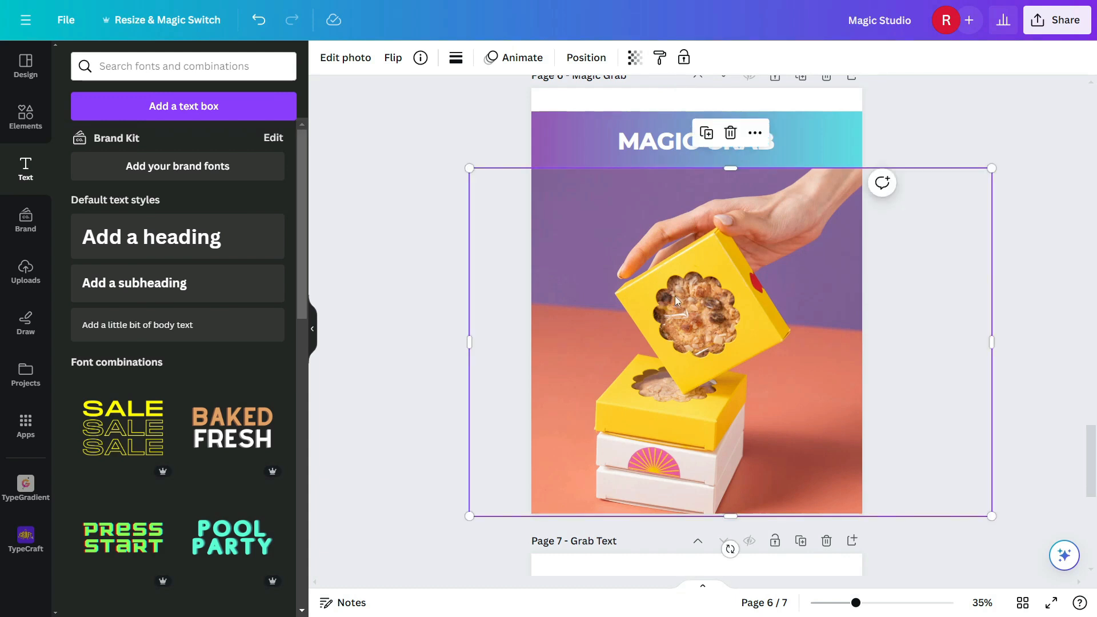
left_click(326, 59)
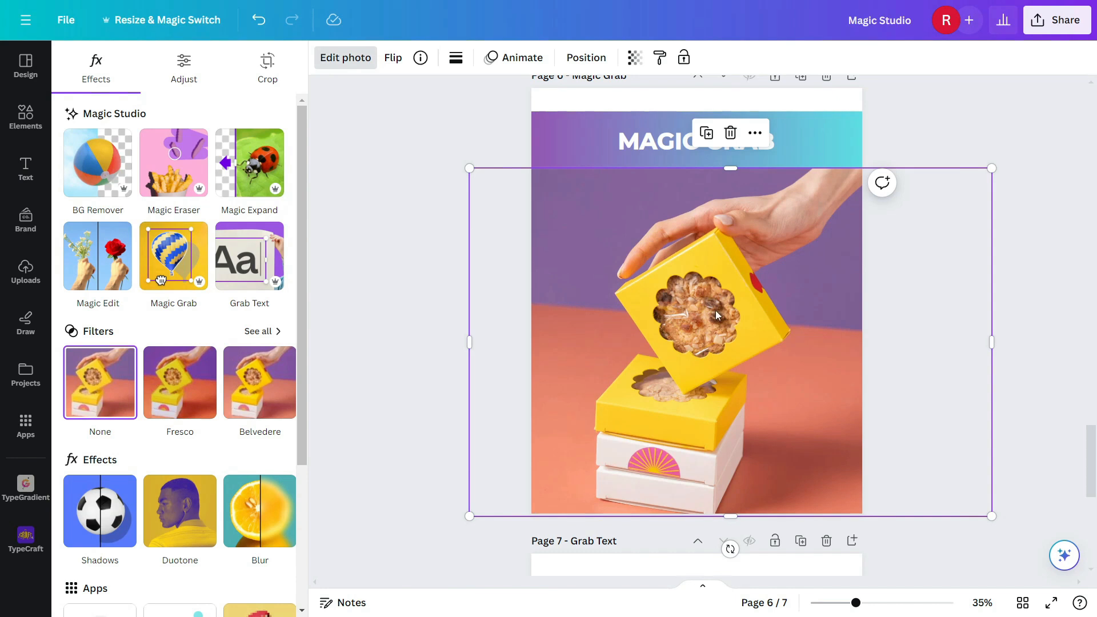
left_click(175, 259)
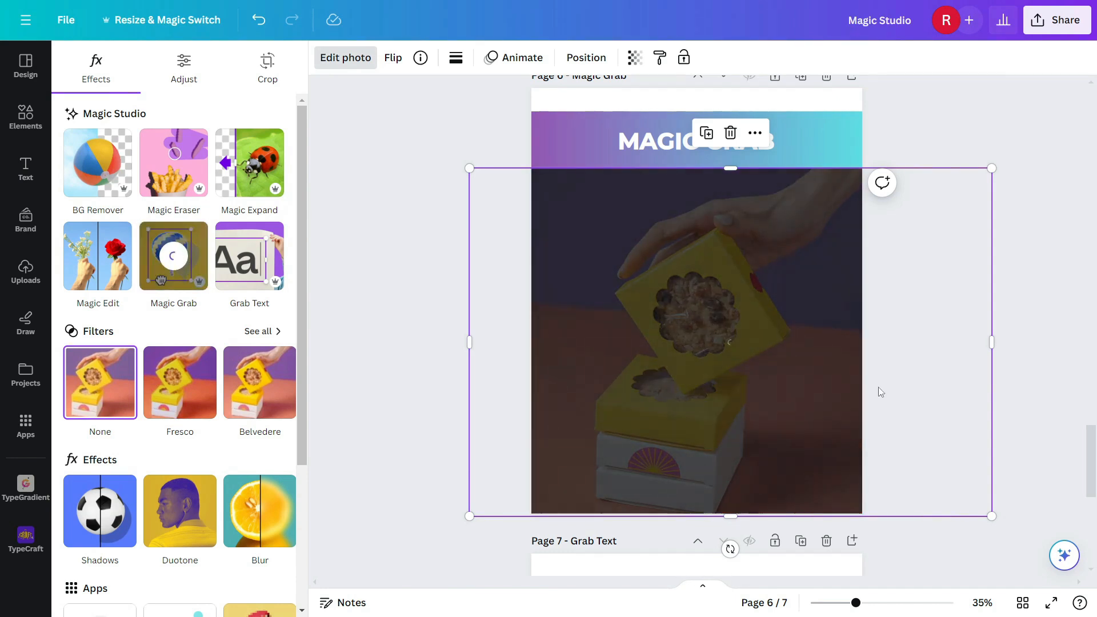
Step: Move the grabbed top box up and to the right, undo the extra nudge, and deselect
left_click_drag(676, 357, 714, 286)
left_click_drag(793, 341, 794, 342)
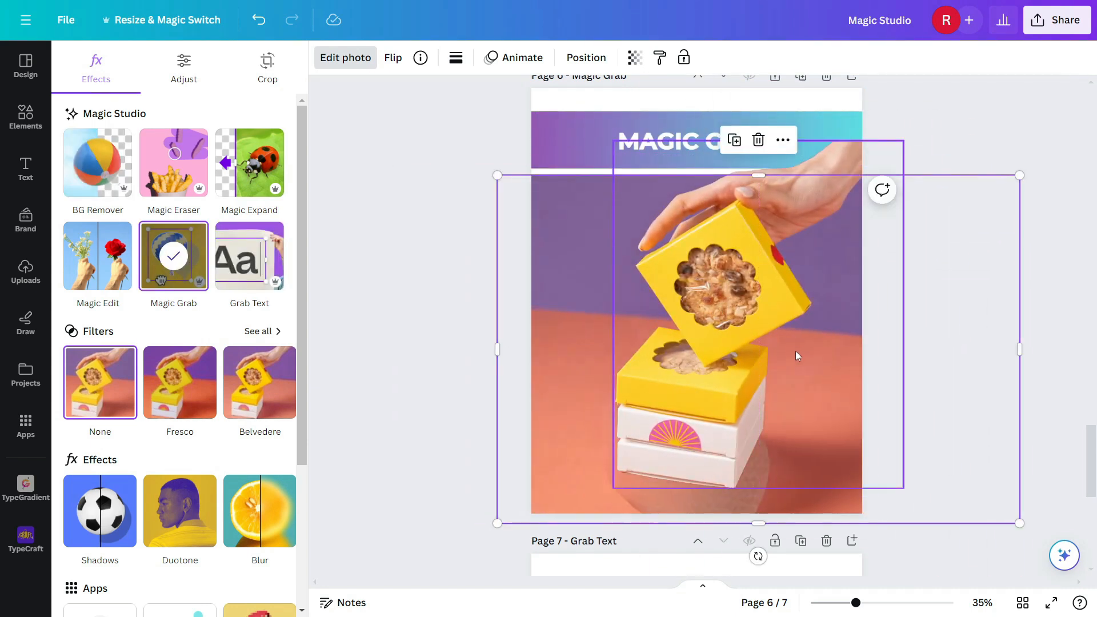
key("ctrl+z")
left_click(961, 339)
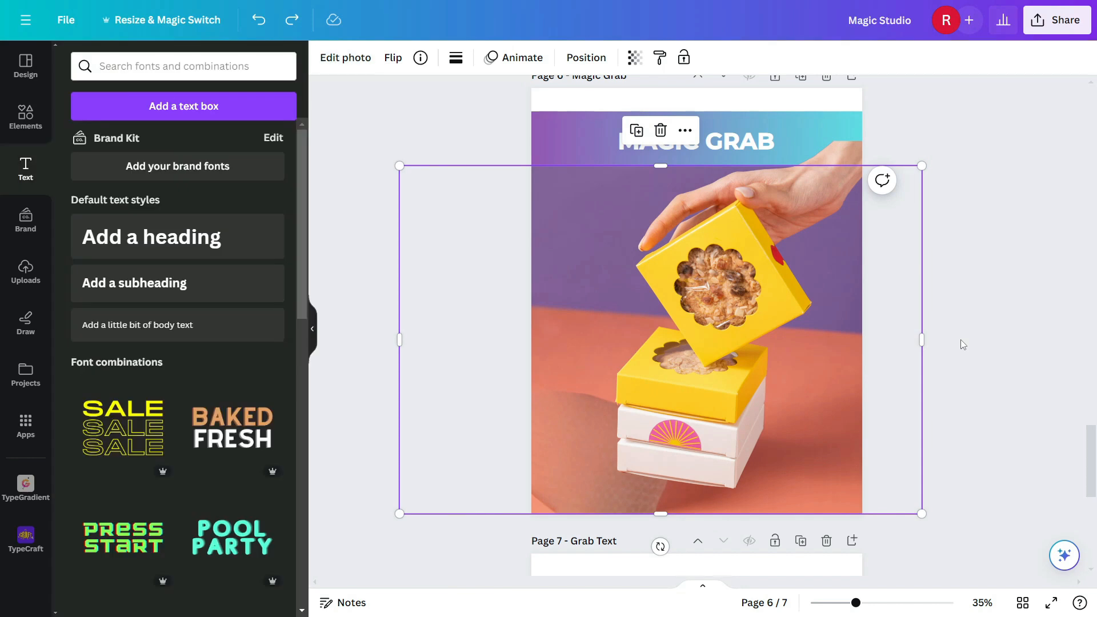
left_click(961, 340)
Step: Select the 'Subscribe now!' image on page 7 and apply Grab Text to it
scroll(743, 358, "down", 6)
left_click(744, 363)
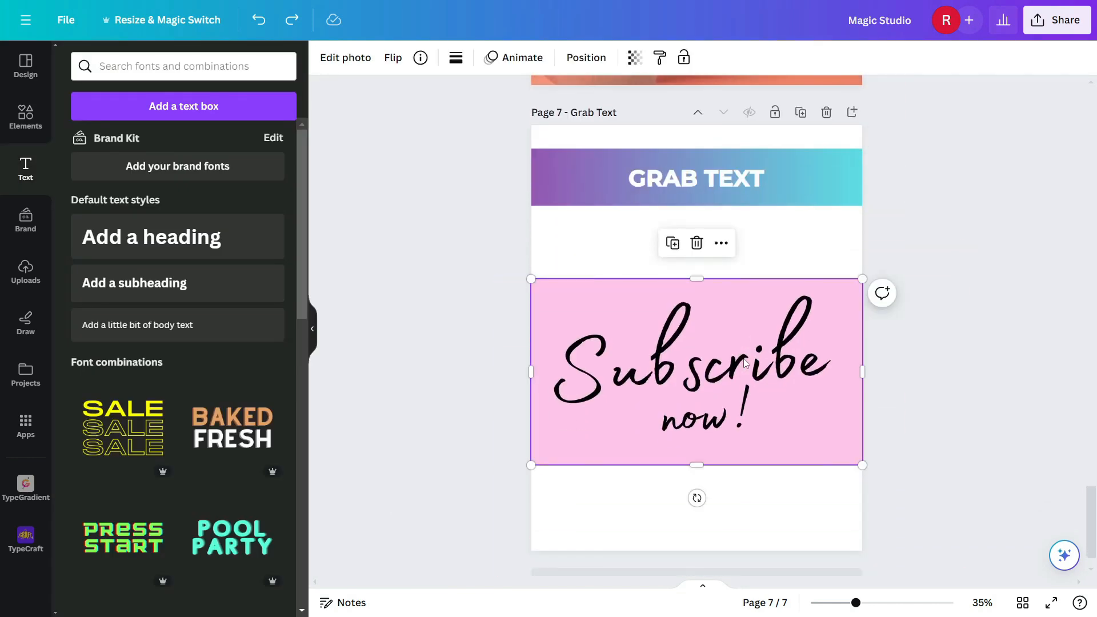
left_click(342, 62)
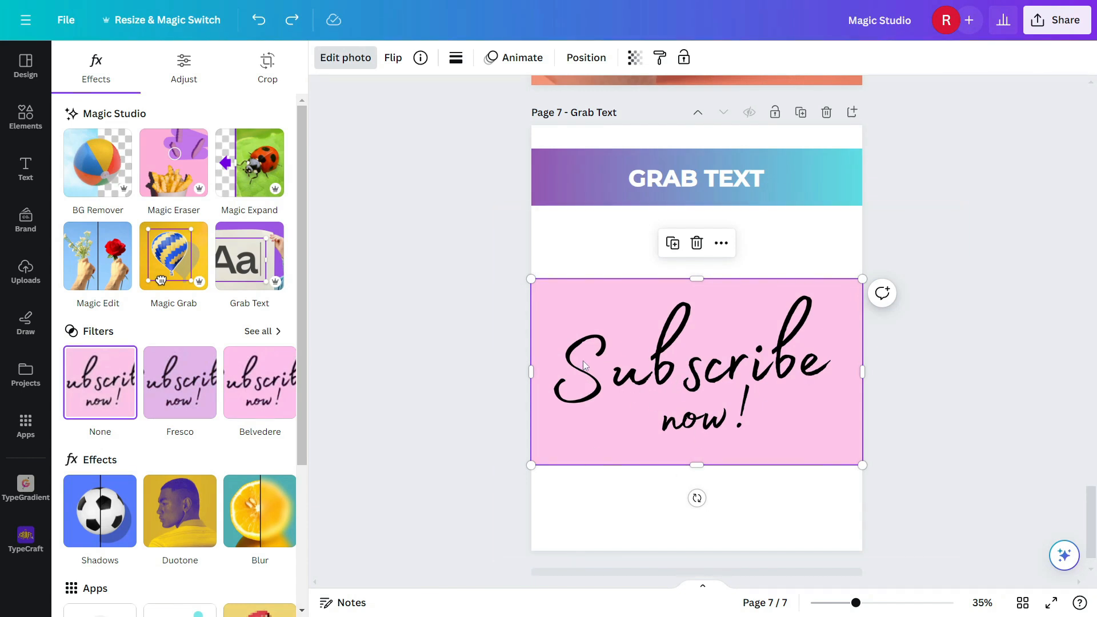
mouse_move(698, 372)
left_mouse_down()
mouse_move(730, 309)
mouse_move(696, 367)
left_mouse_up()
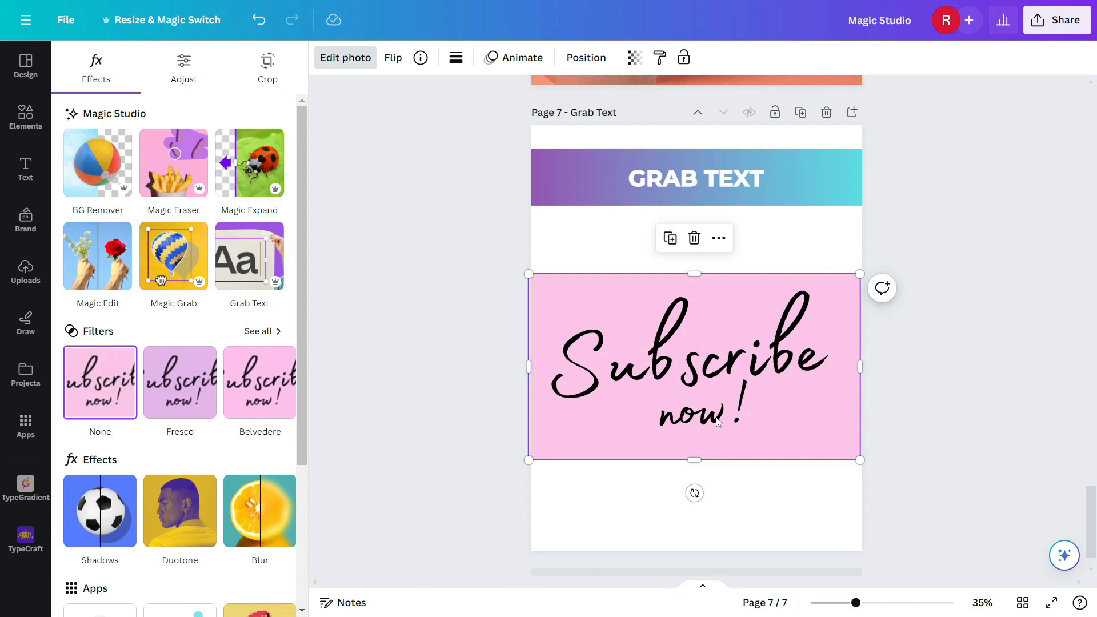
left_click(246, 265)
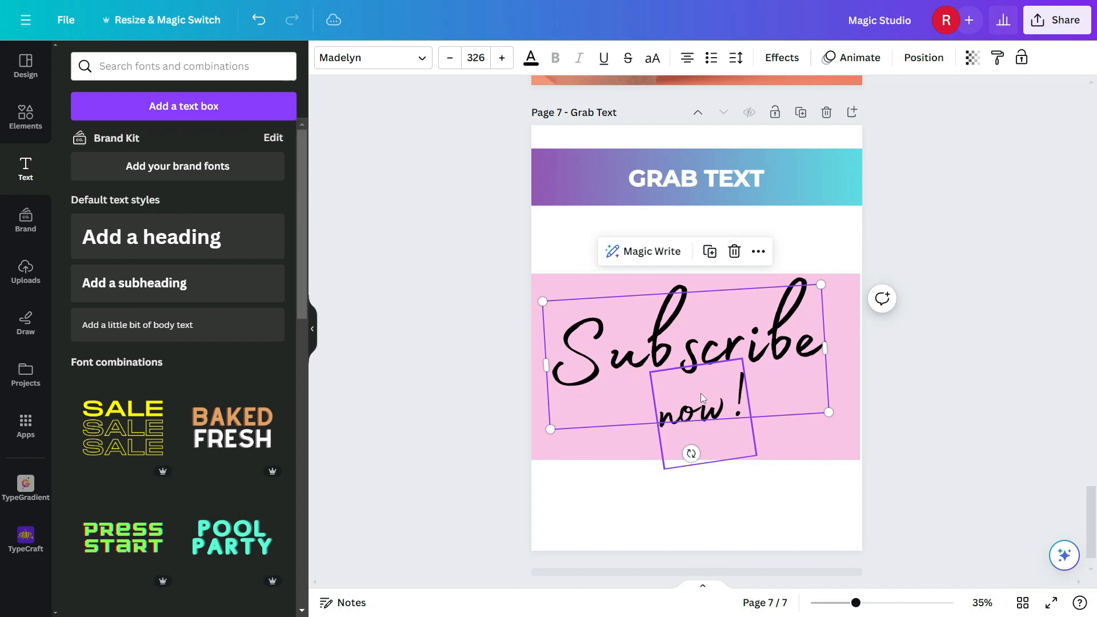
Step: Select the grabbed 'Subscribe' text and try several fonts from the 'mont' search, settling on Mont
left_click_drag(754, 346, 762, 343)
double_click(688, 357)
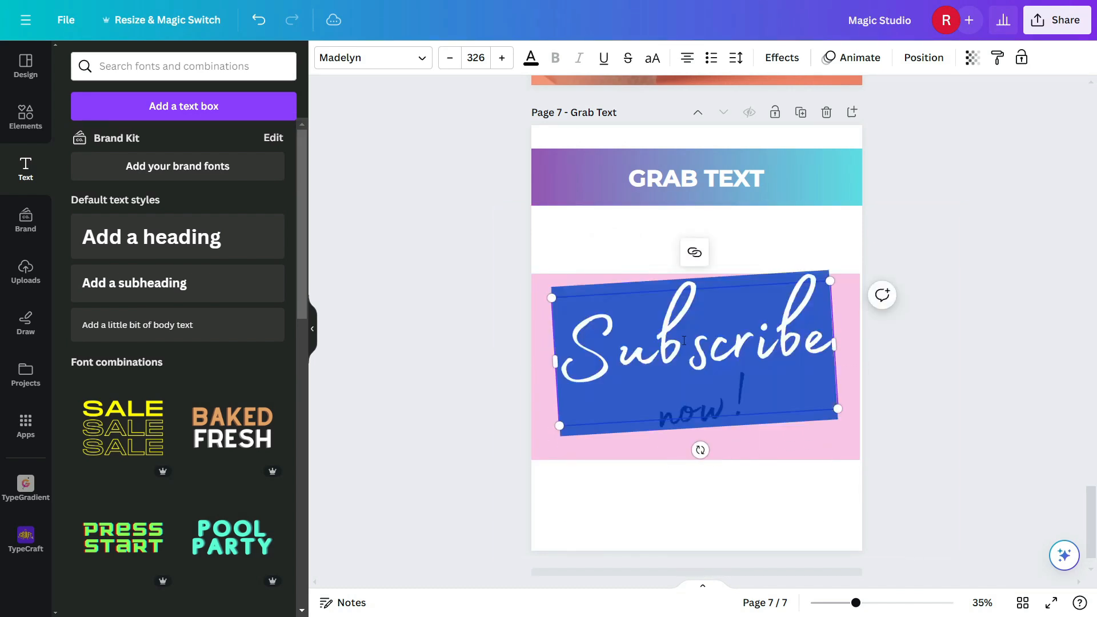
left_click(383, 59)
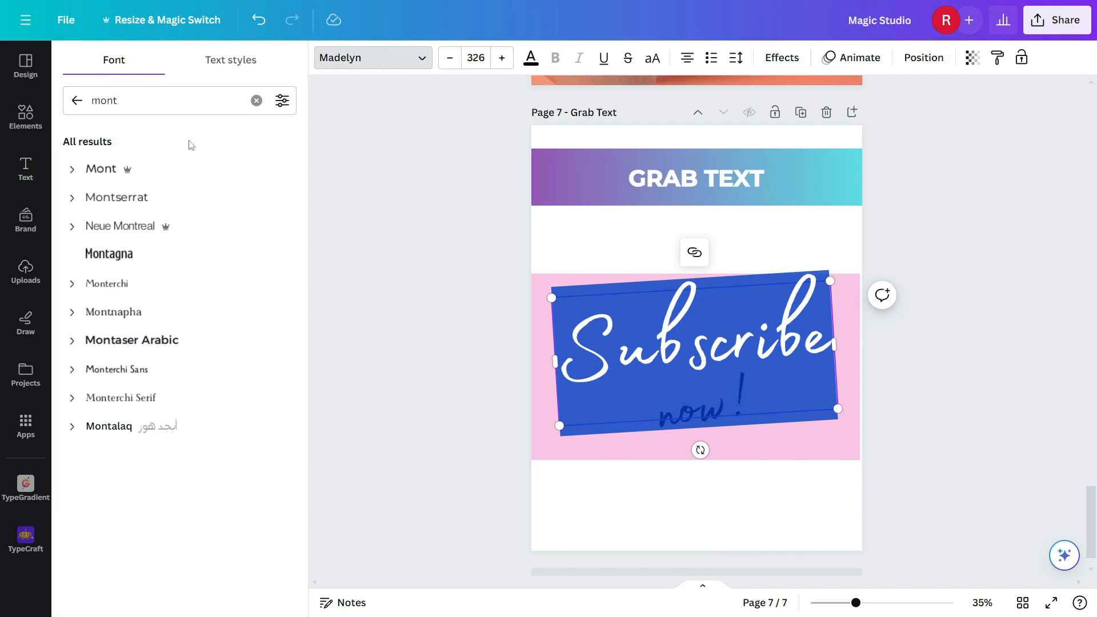
left_click(164, 197)
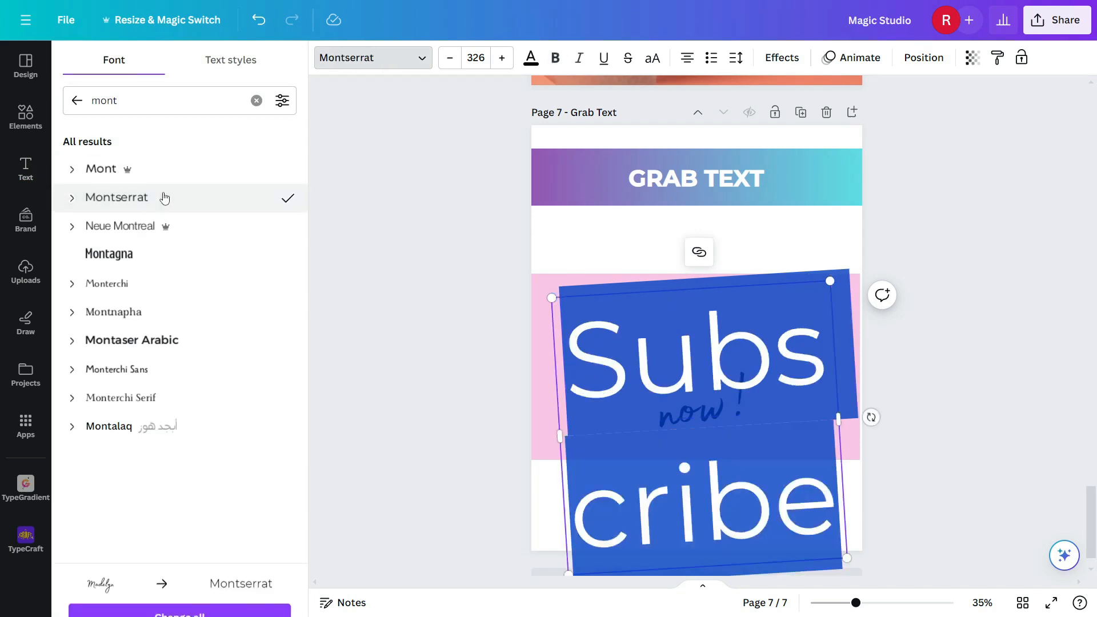
left_click(167, 226)
left_click(141, 259)
left_click(120, 369)
left_click(132, 341)
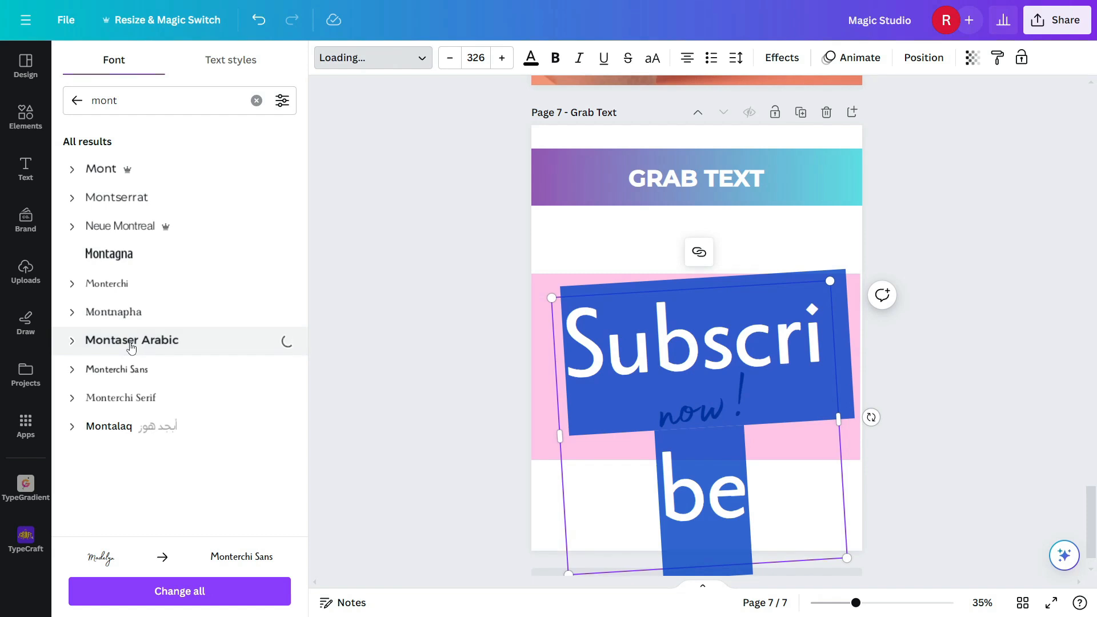
Step: Set the 'Subscribe' text's font size to 50
left_click(482, 59)
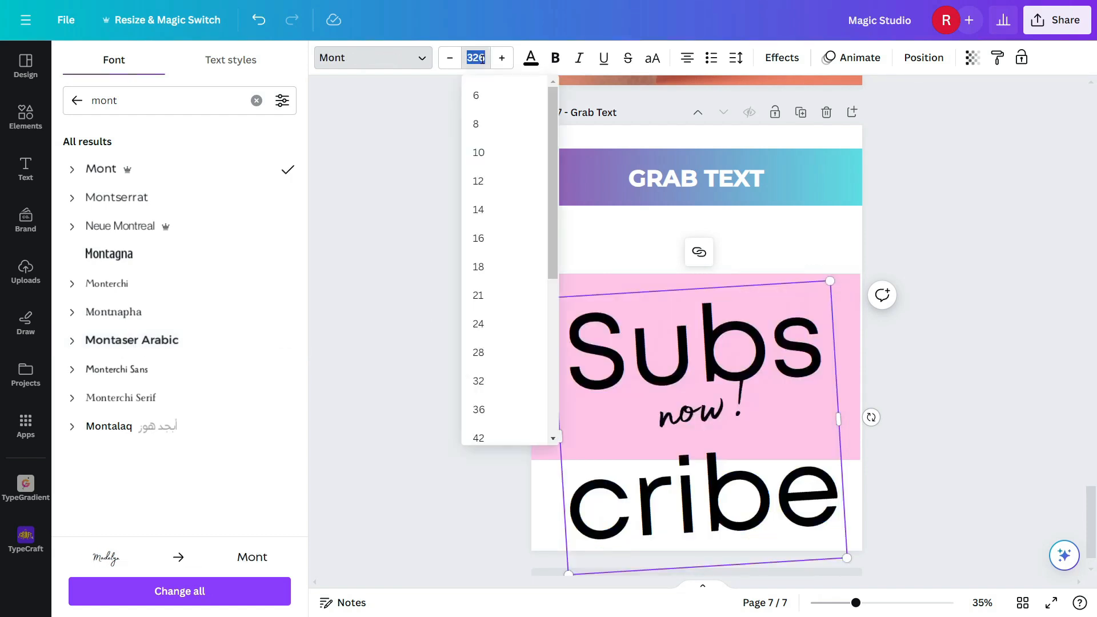
type("50")
key("Return")
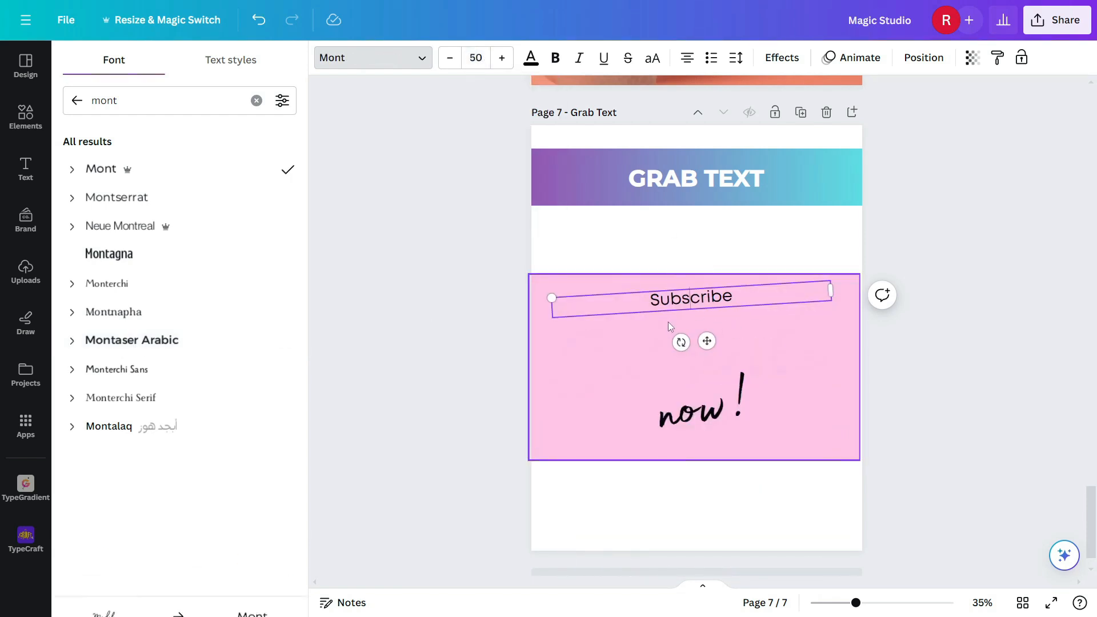
Step: Scale up the 'Subscribe' text box to span the image above 'now!', then deselect
left_click(630, 334)
left_click_drag(792, 332, 884, 372)
left_click(724, 401)
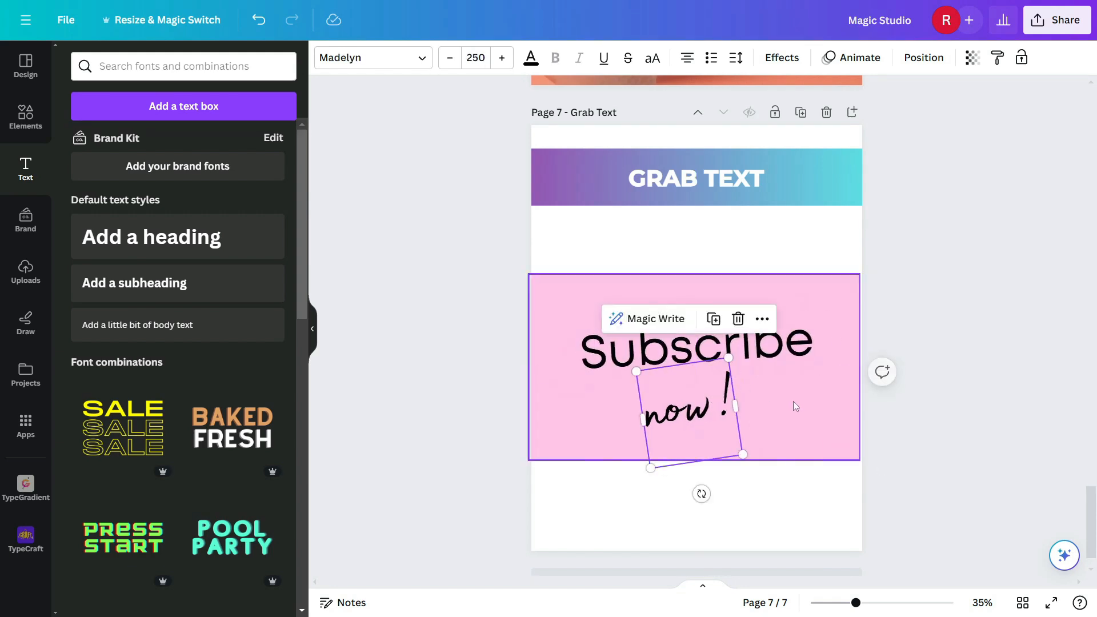
left_click(833, 417)
left_click(898, 274)
Step: Return to the apple photo on page 4 and open its photo editing tools
scroll(897, 274, "down", 1)
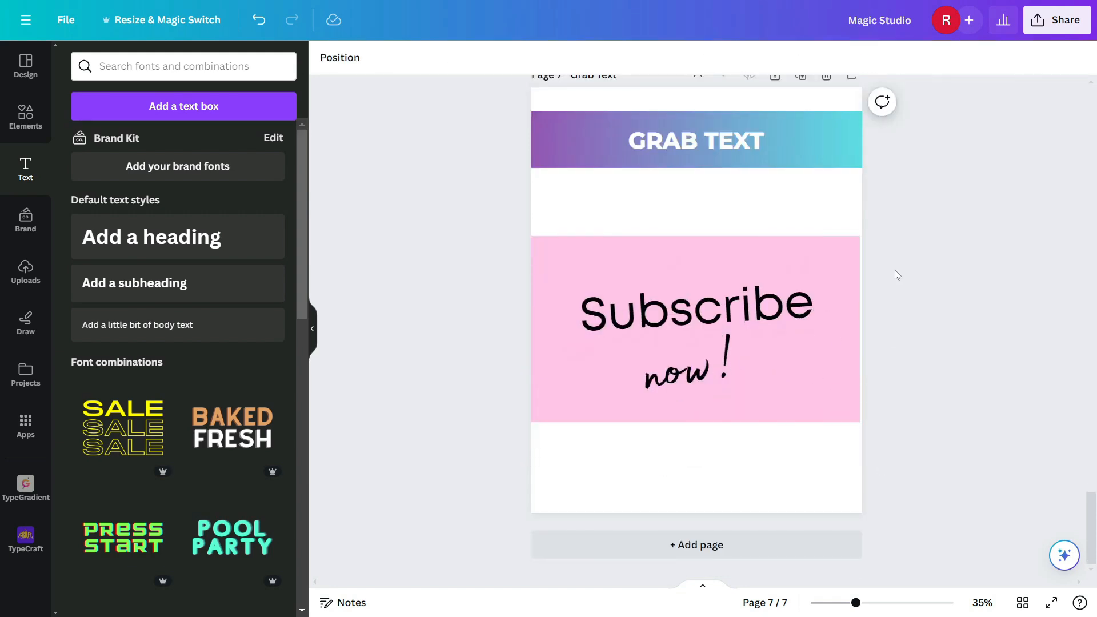
scroll(895, 274, "up", 20)
scroll(894, 269, "up", 15)
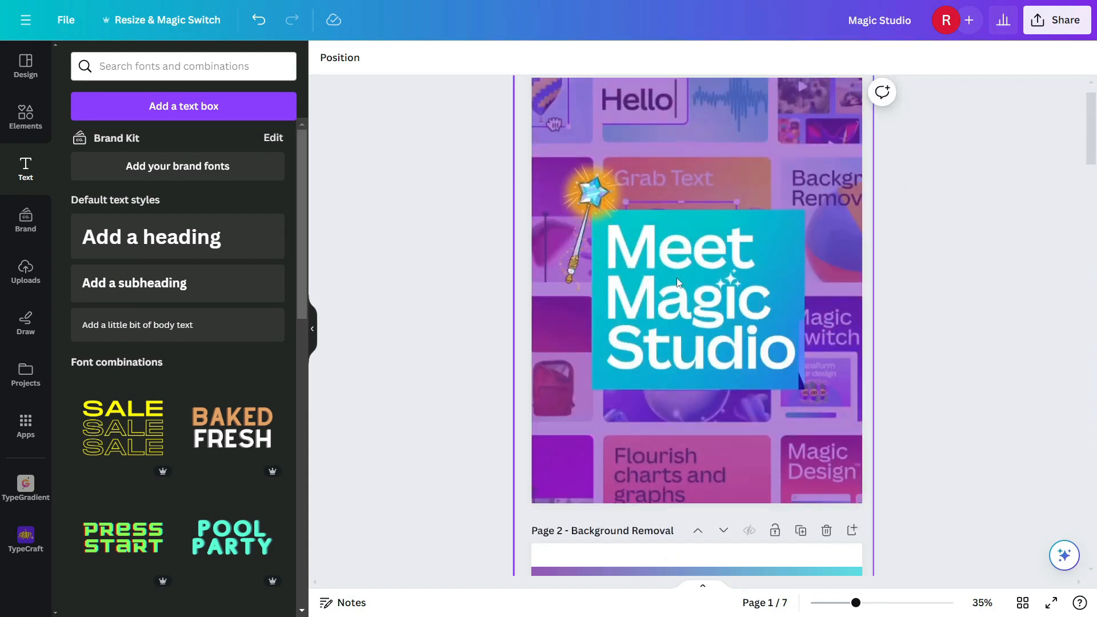
scroll(678, 283, "down", 15)
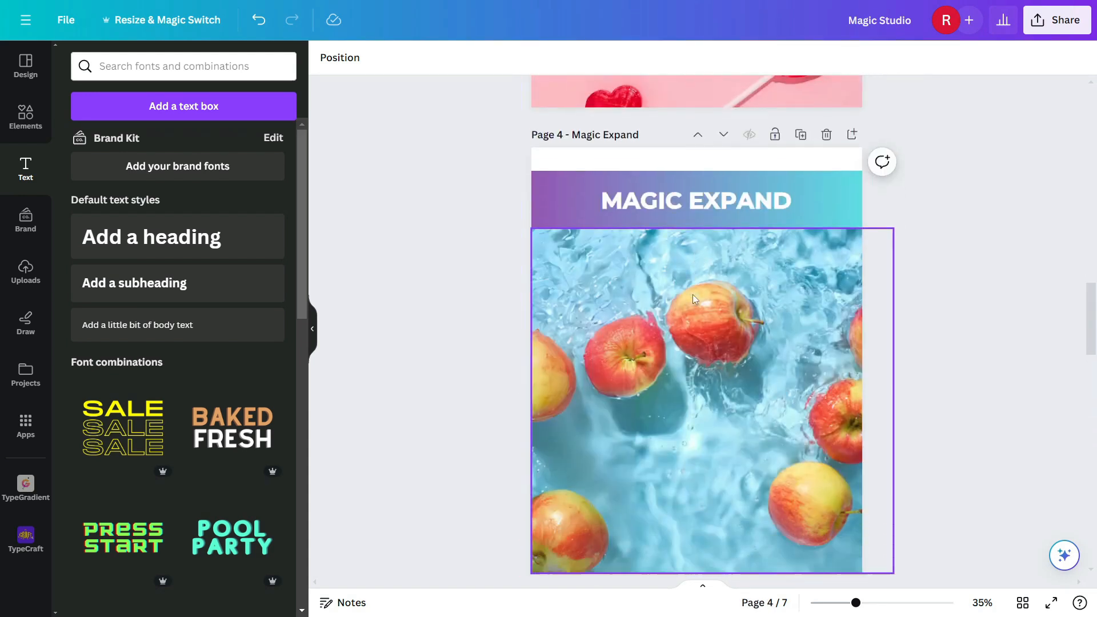
left_click(694, 298)
left_click(366, 65)
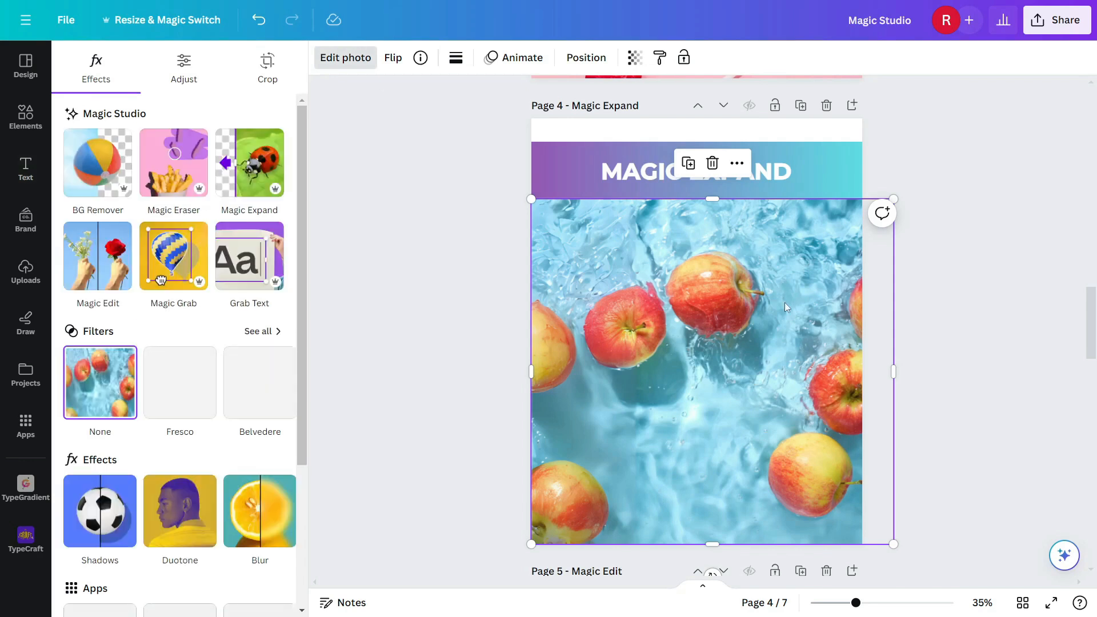